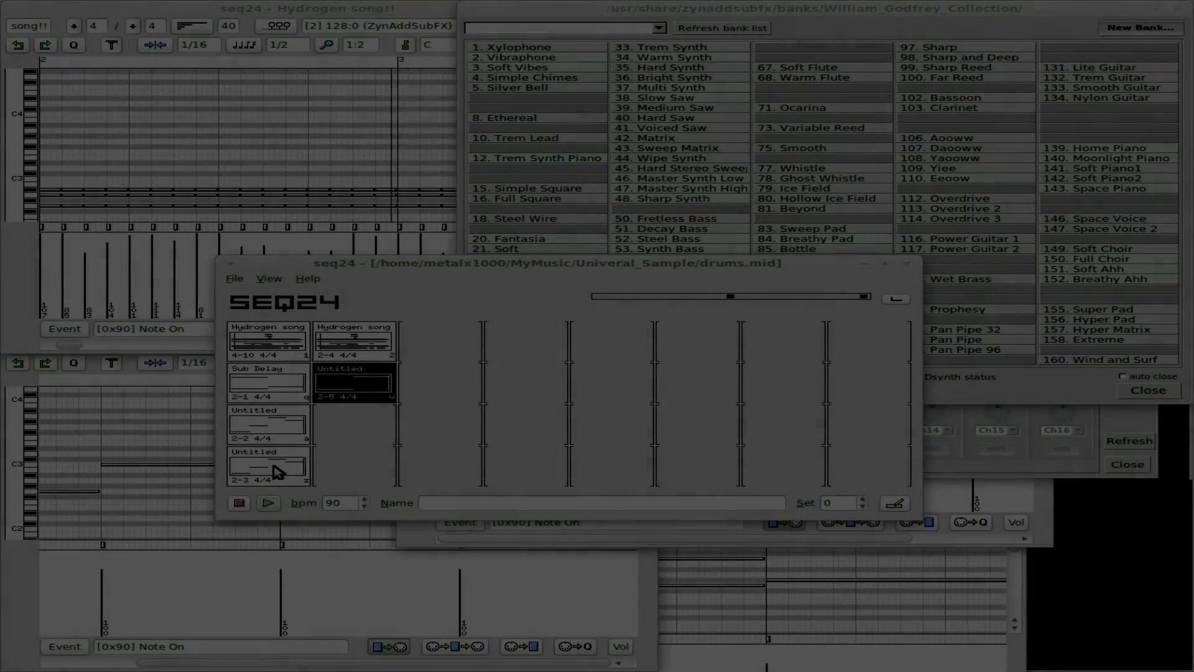
Unmute Untitled 2-3, Sub Delay and both Hydrogen song patterns, with playback stopped
{"action": "left_click", "coordinate": [278, 471]}
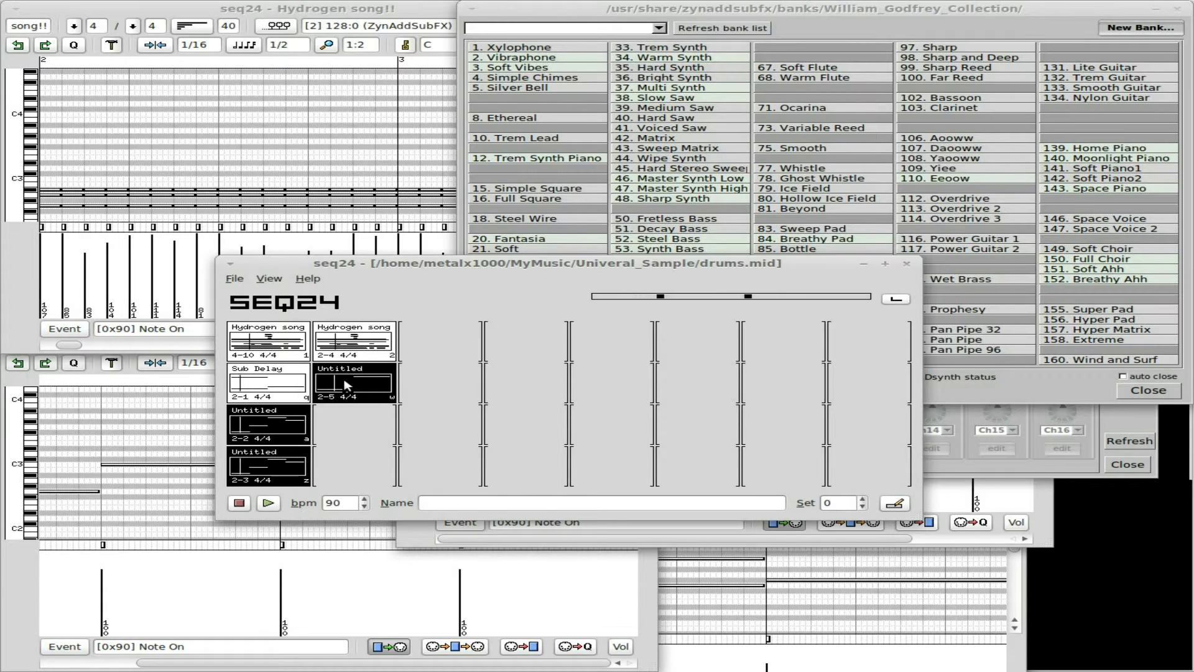
{"action": "left_click", "coordinate": [337, 336]}
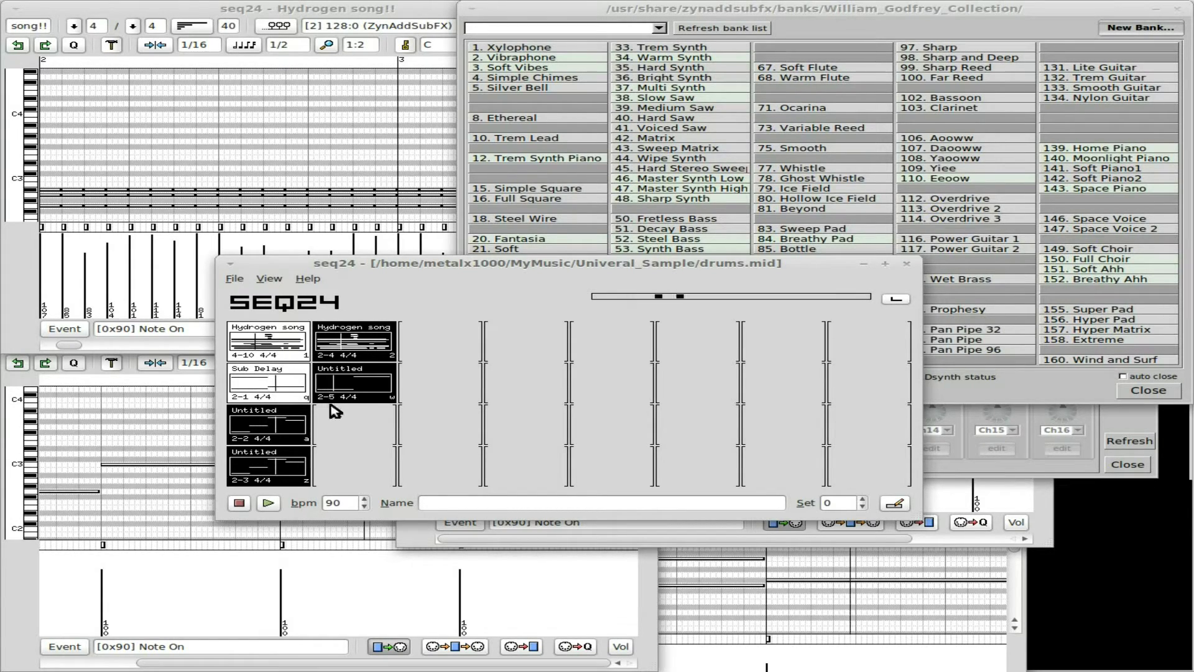
{"action": "left_click", "coordinate": [240, 503]}
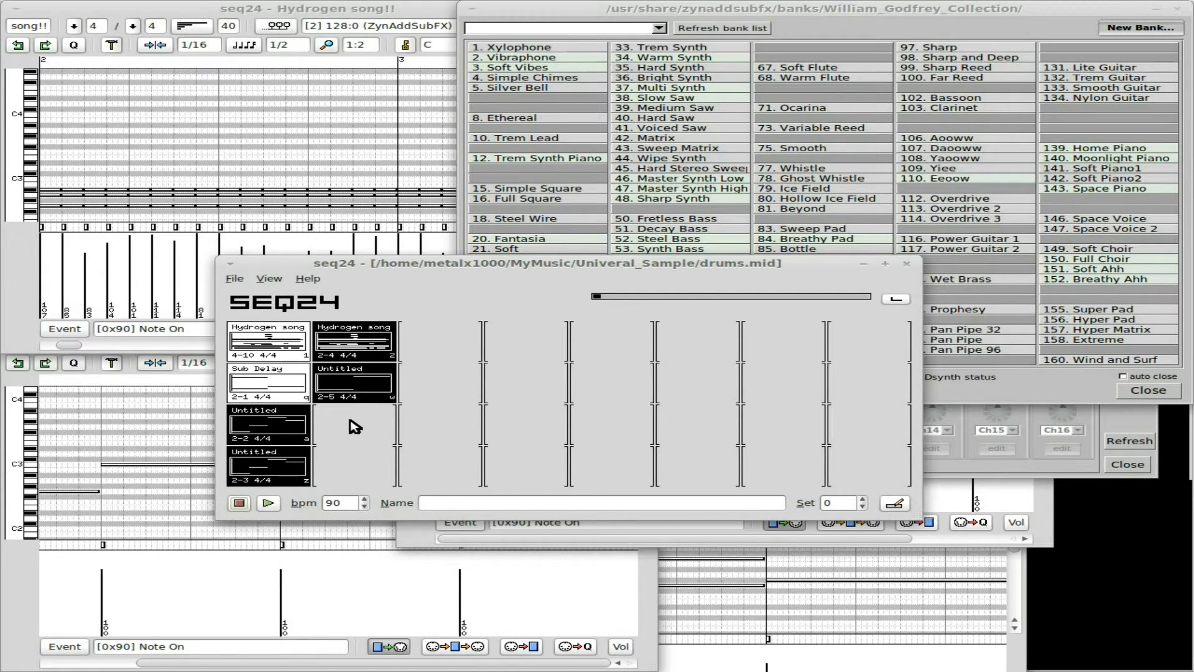
{"action": "left_click", "coordinate": [274, 387]}
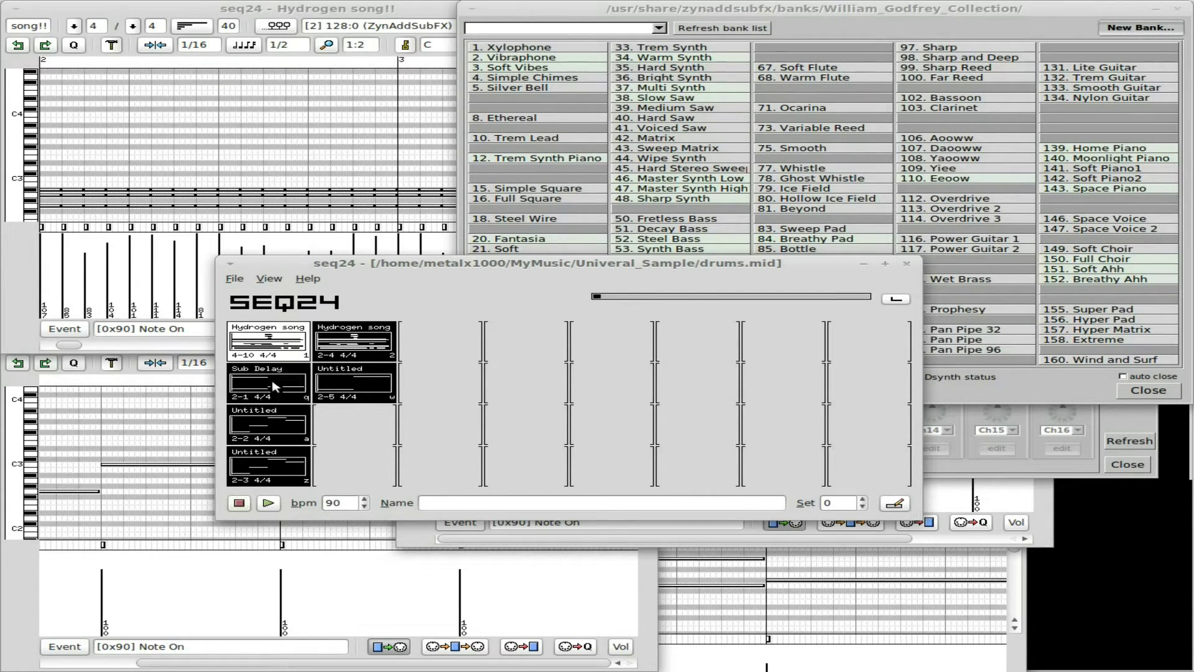
{"action": "left_click", "coordinate": [267, 346]}
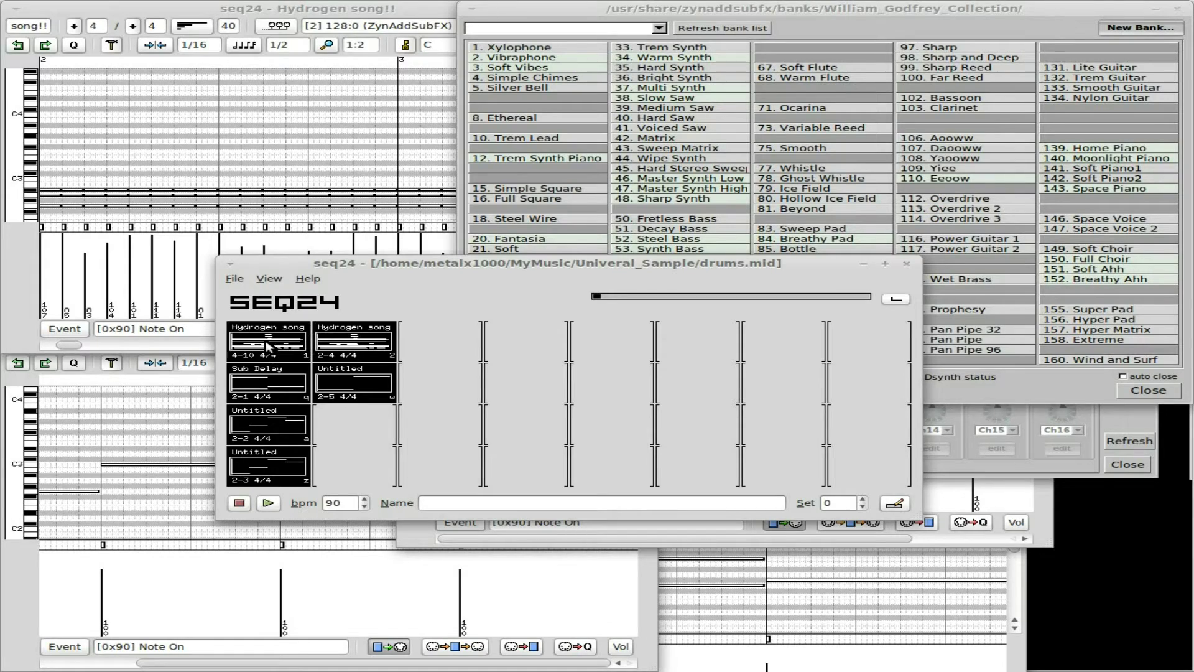
In the maximized Song Editor, place Hydrogen song blocks from bar 1 and from bar 38
{"action": "left_click", "coordinate": [894, 502]}
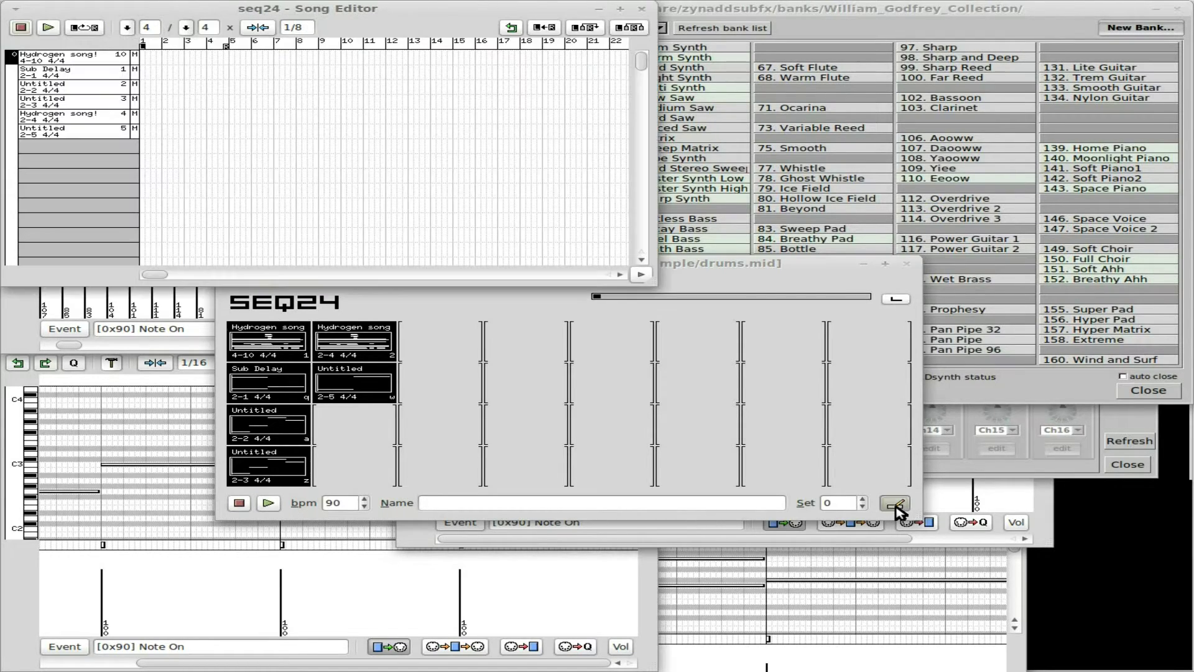
{"action": "double_click", "coordinate": [438, 9]}
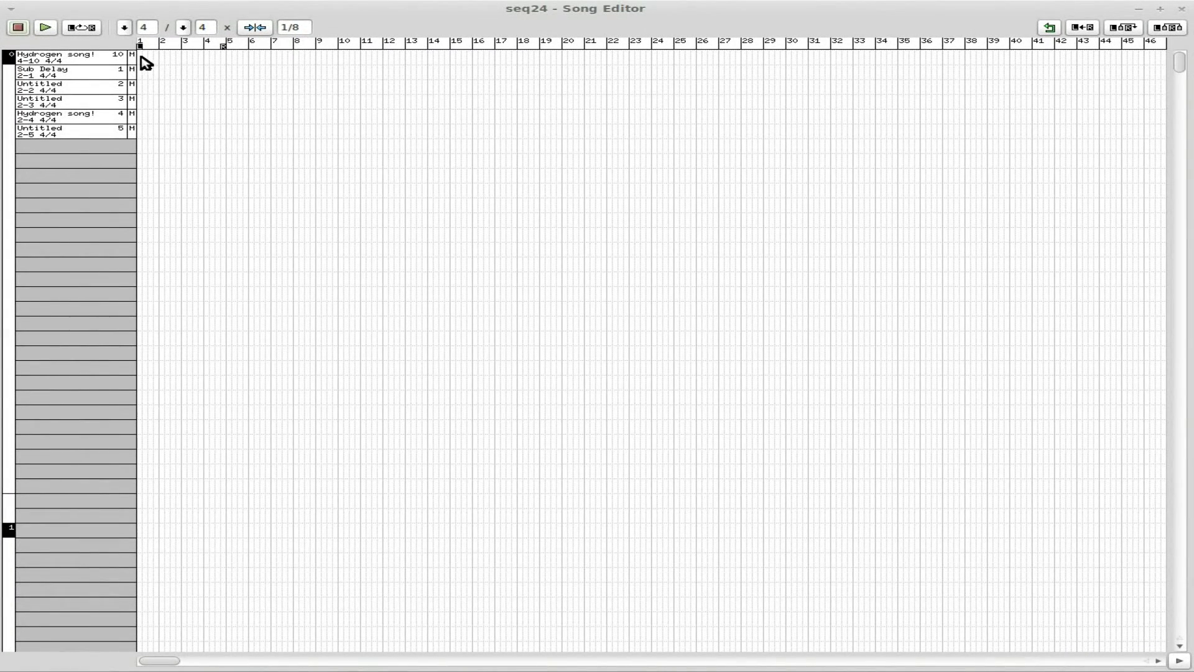
{"action": "left_click", "coordinate": [142, 57]}
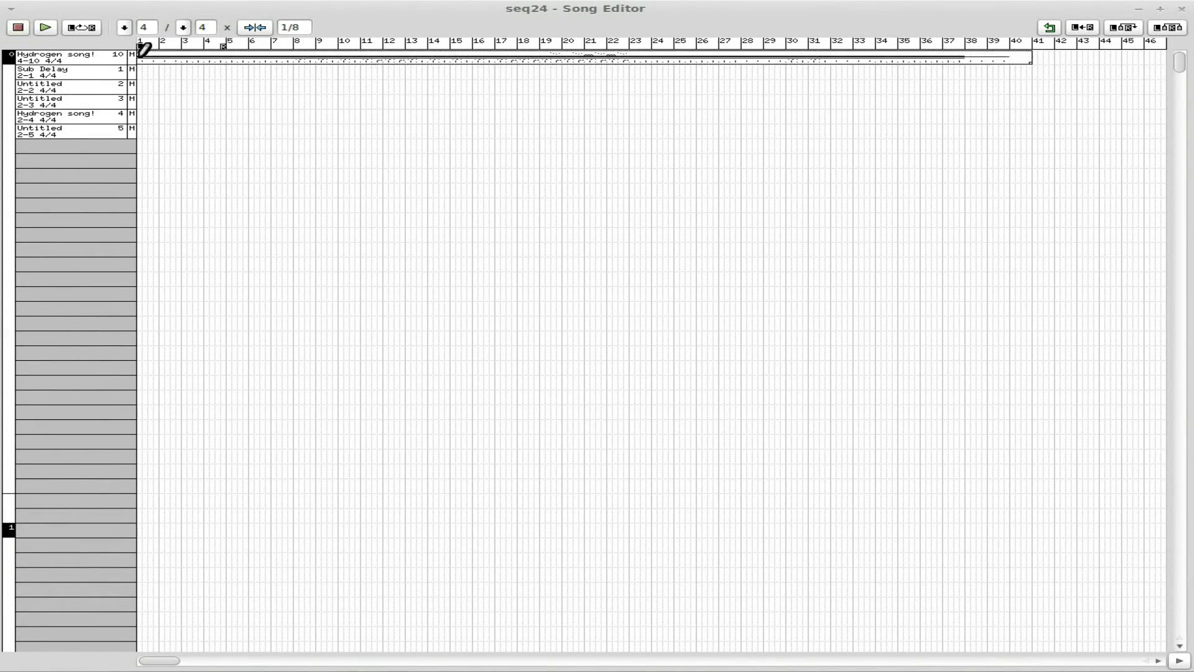
{"action": "left_click", "coordinate": [1039, 58]}
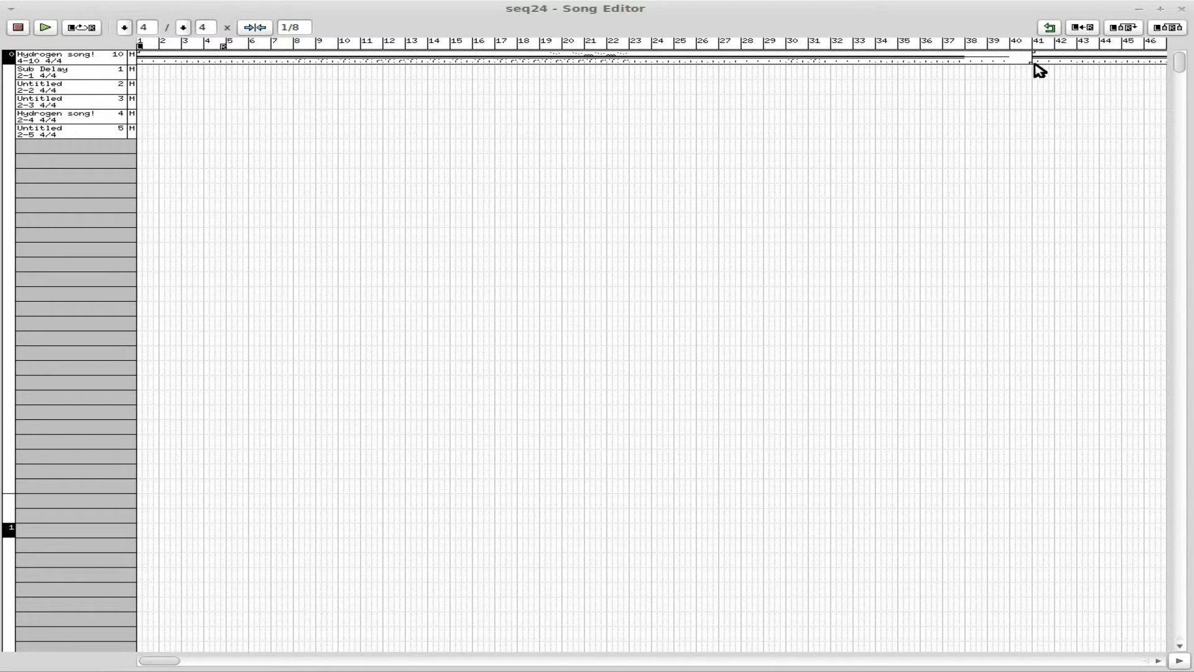
{"action": "left_click_drag", "start_coordinate": [1030, 63], "coordinate": [967, 64]}
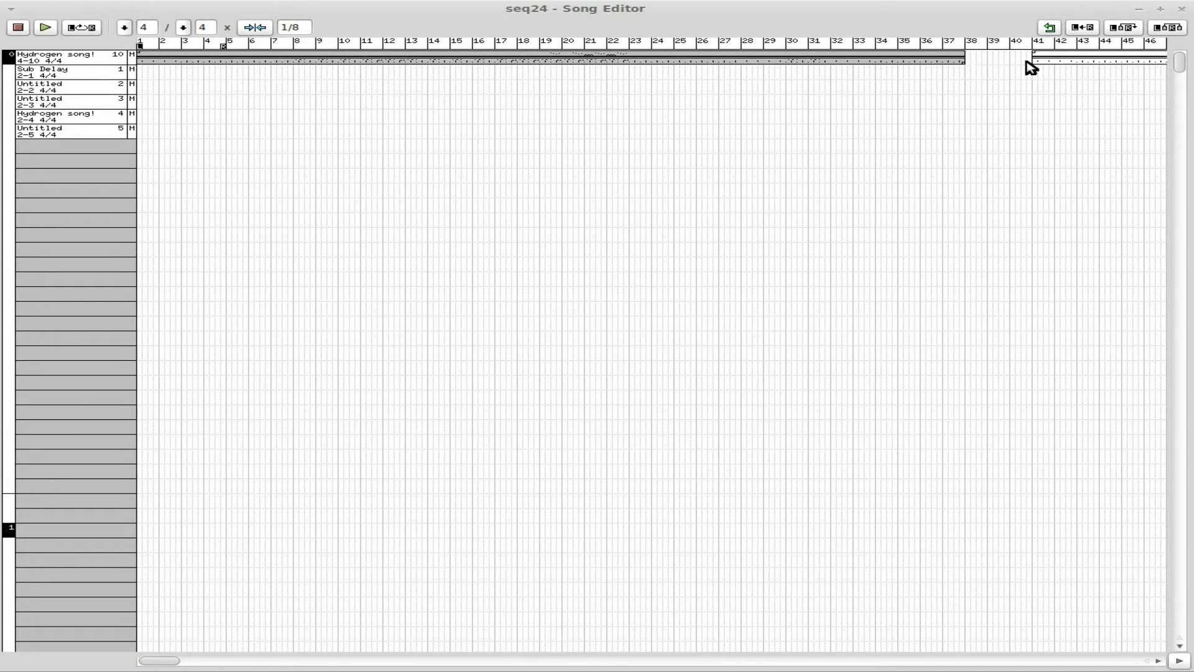
{"action": "left_click_drag", "start_coordinate": [1065, 60], "coordinate": [1002, 62]}
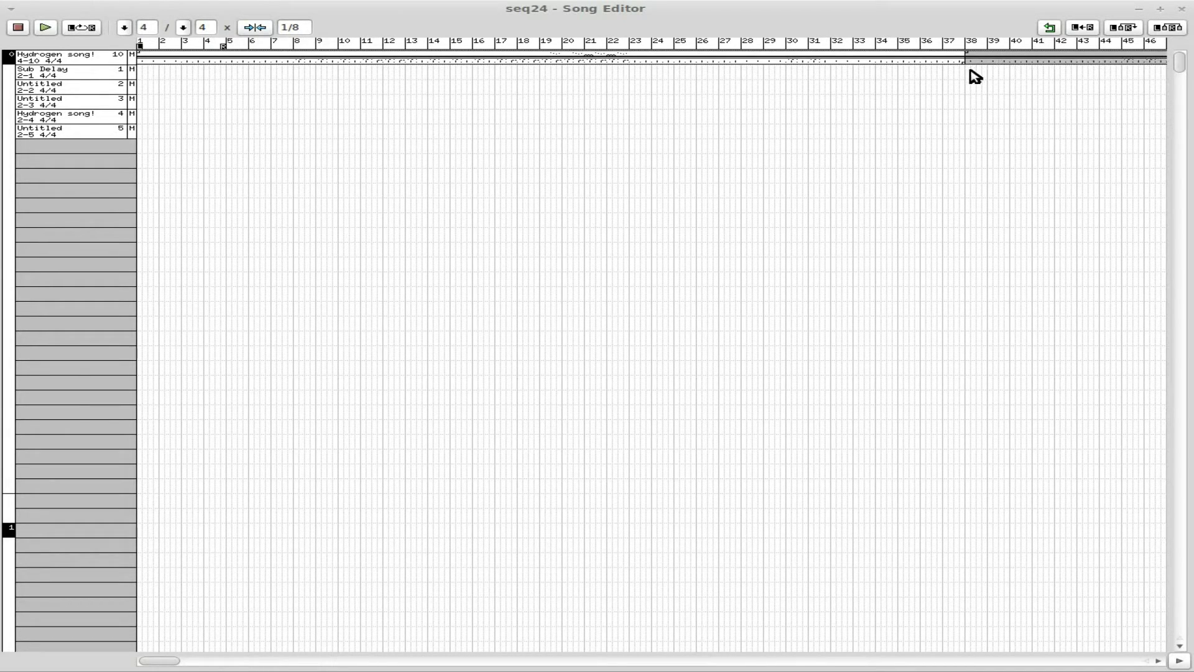
Add a Hydrogen song 2-4 block at bar 38 and a Sub Delay block near bar 8
{"action": "left_click", "coordinate": [976, 76]}
{"action": "left_click", "coordinate": [974, 73]}
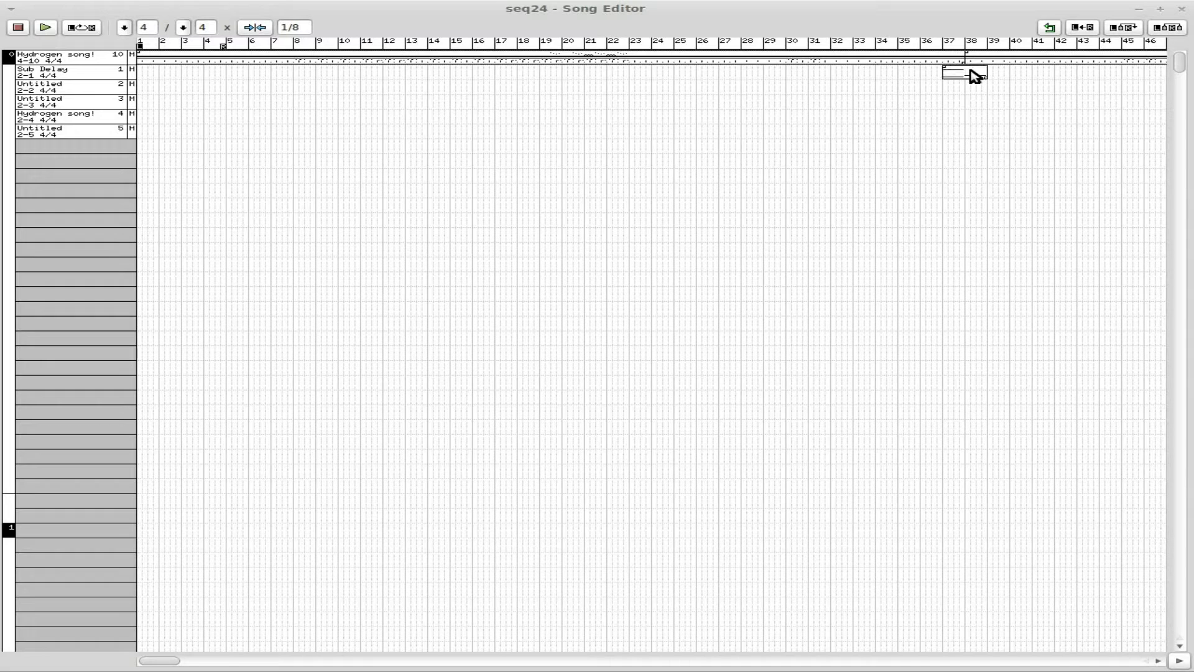
{"action": "left_click", "coordinate": [977, 115]}
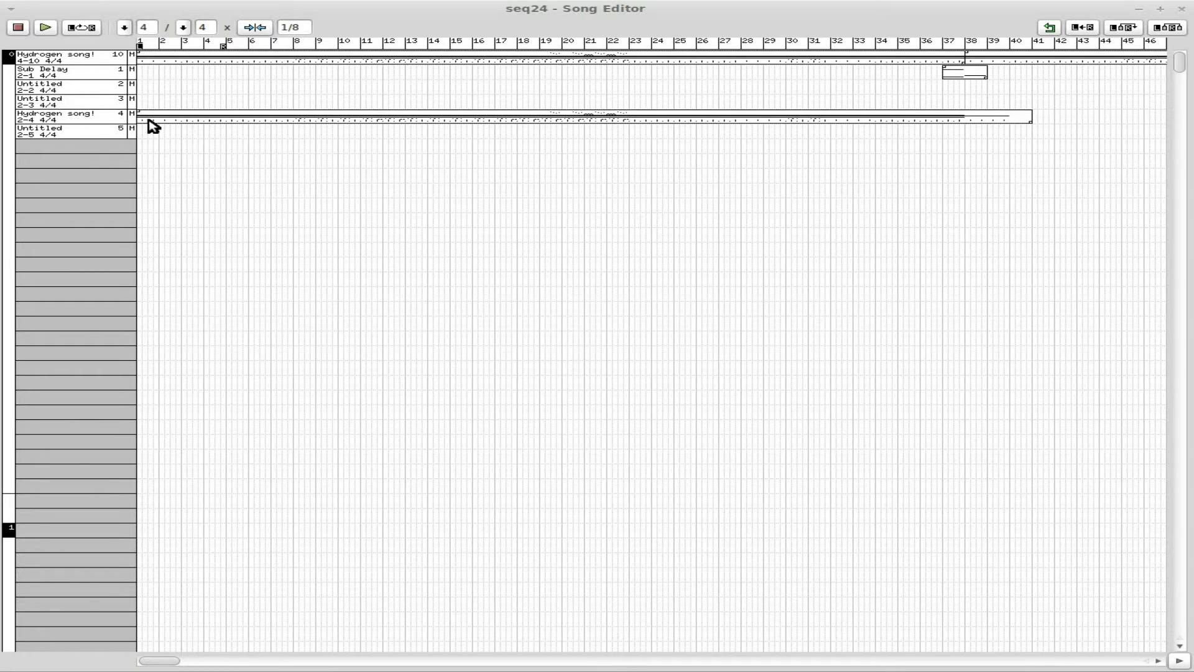
{"action": "left_click_drag", "start_coordinate": [151, 123], "coordinate": [983, 129]}
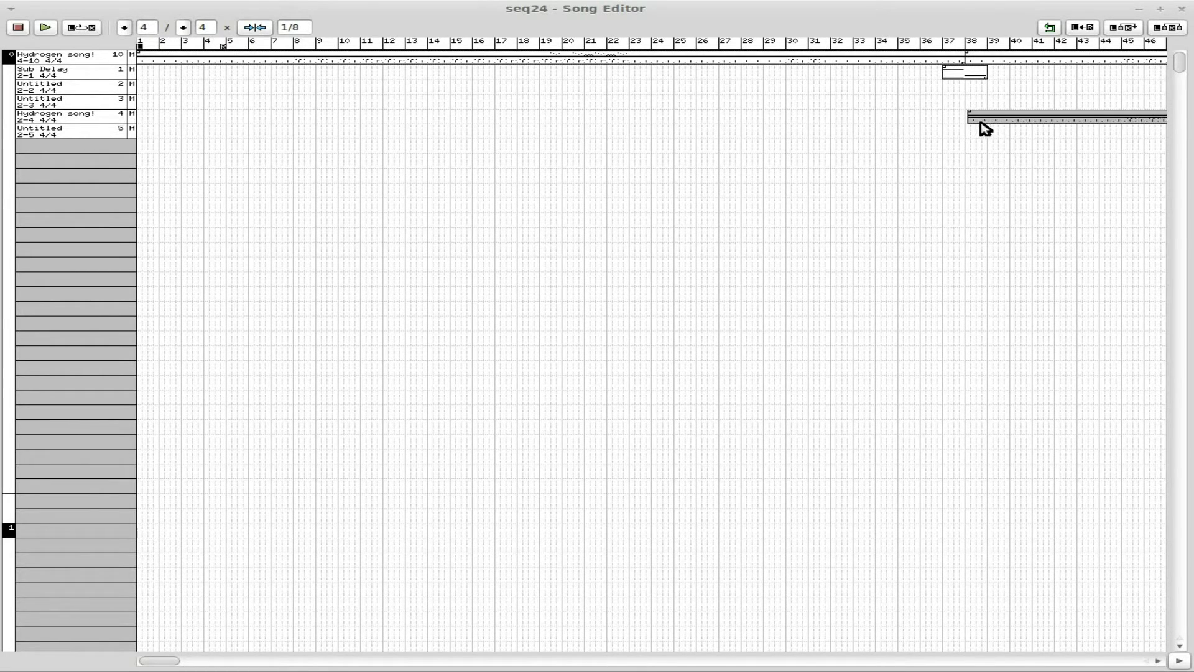
{"action": "left_click", "coordinate": [963, 76]}
{"action": "left_click_drag", "start_coordinate": [963, 76], "coordinate": [312, 81]}
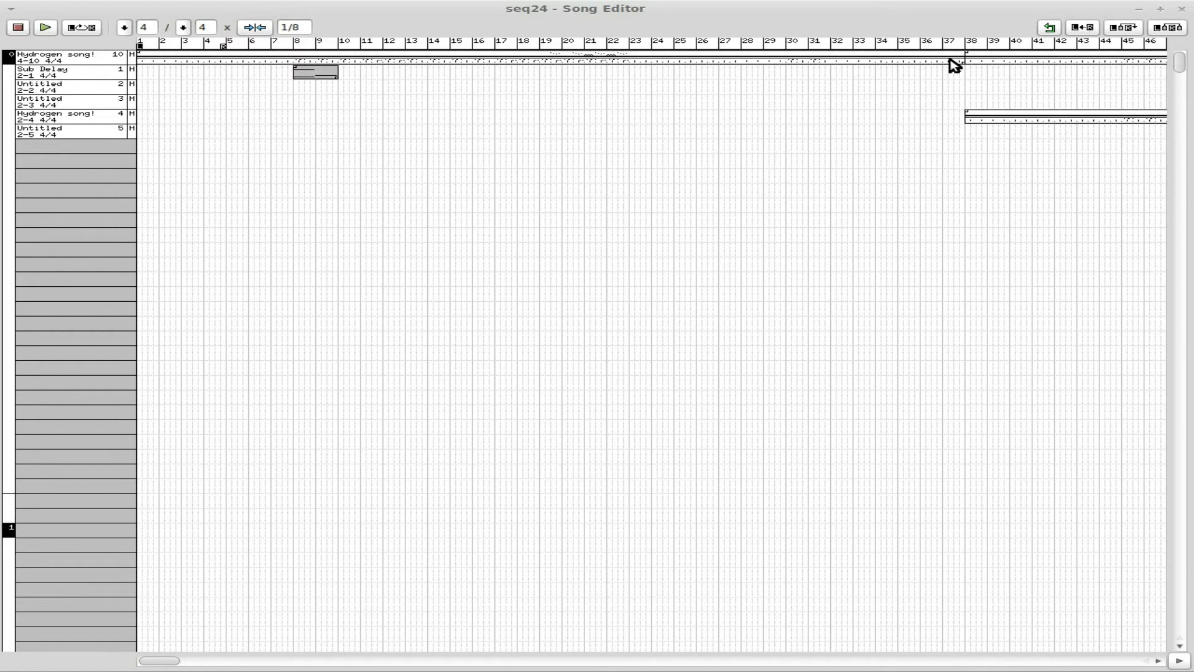
Drag the main Hydrogen song block to bar 5, and the later top-row and row-4 blocks to bar 42
{"action": "left_click", "coordinate": [892, 184]}
{"action": "left_click", "coordinate": [935, 62]}
{"action": "left_click", "coordinate": [1034, 62]}
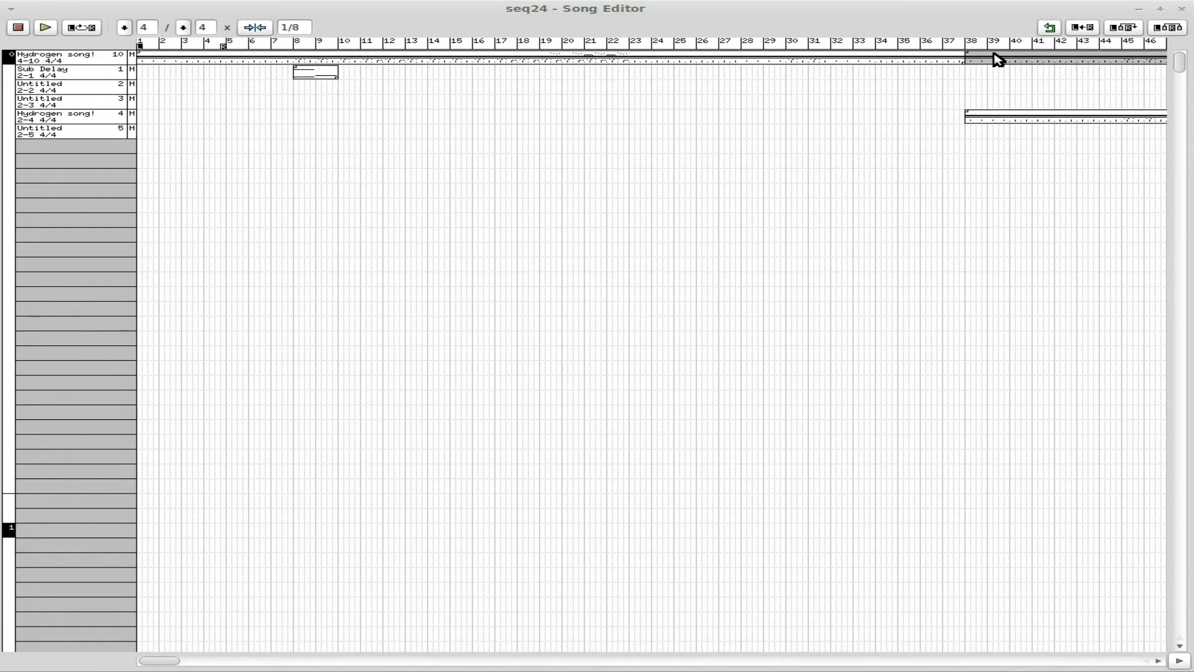
{"action": "left_click_drag", "start_coordinate": [981, 58], "coordinate": [1165, 62]}
{"action": "left_click", "coordinate": [915, 61]}
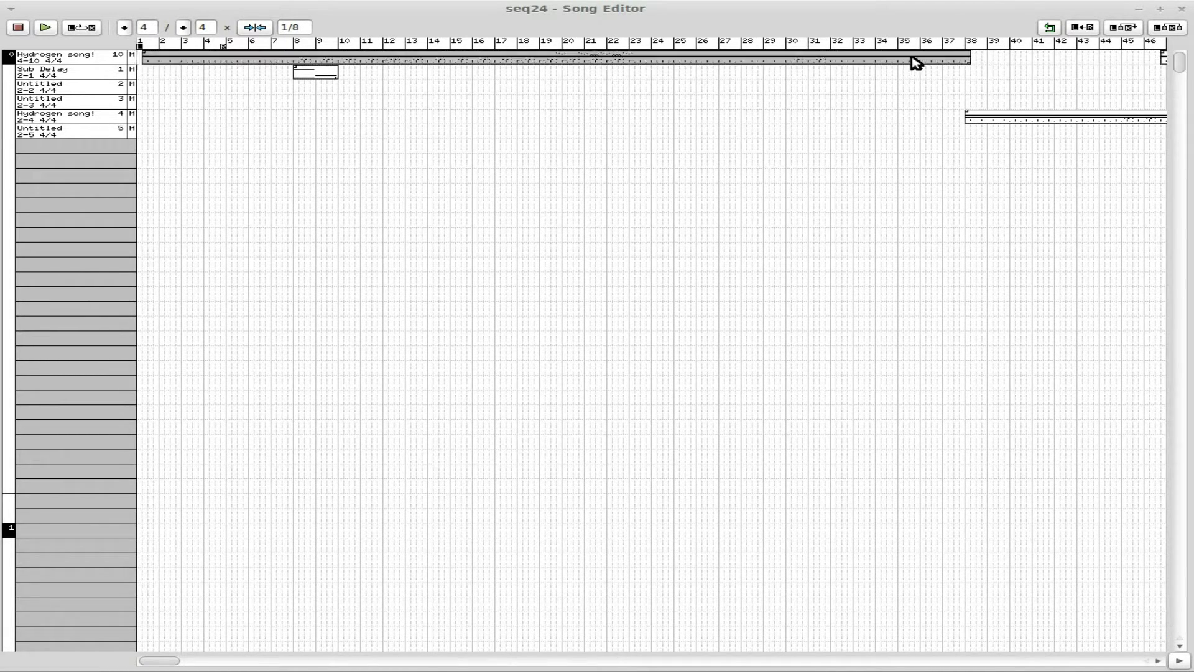
{"action": "left_click_drag", "start_coordinate": [915, 62], "coordinate": [998, 61]}
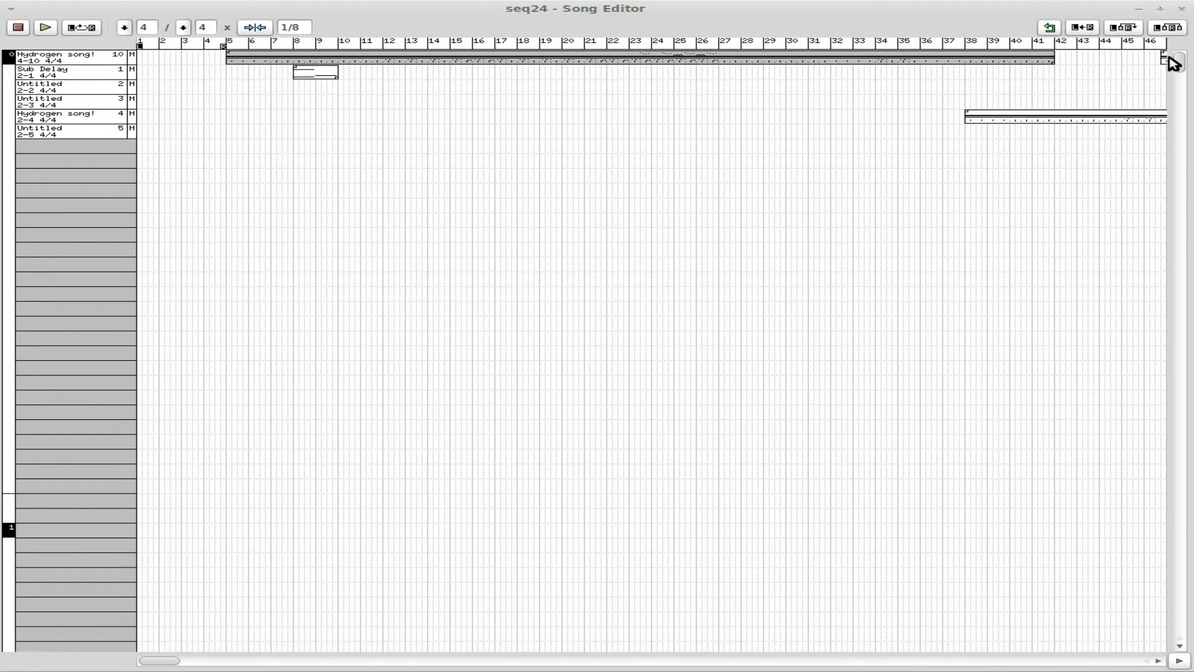
{"action": "left_click_drag", "start_coordinate": [1164, 59], "coordinate": [1058, 59]}
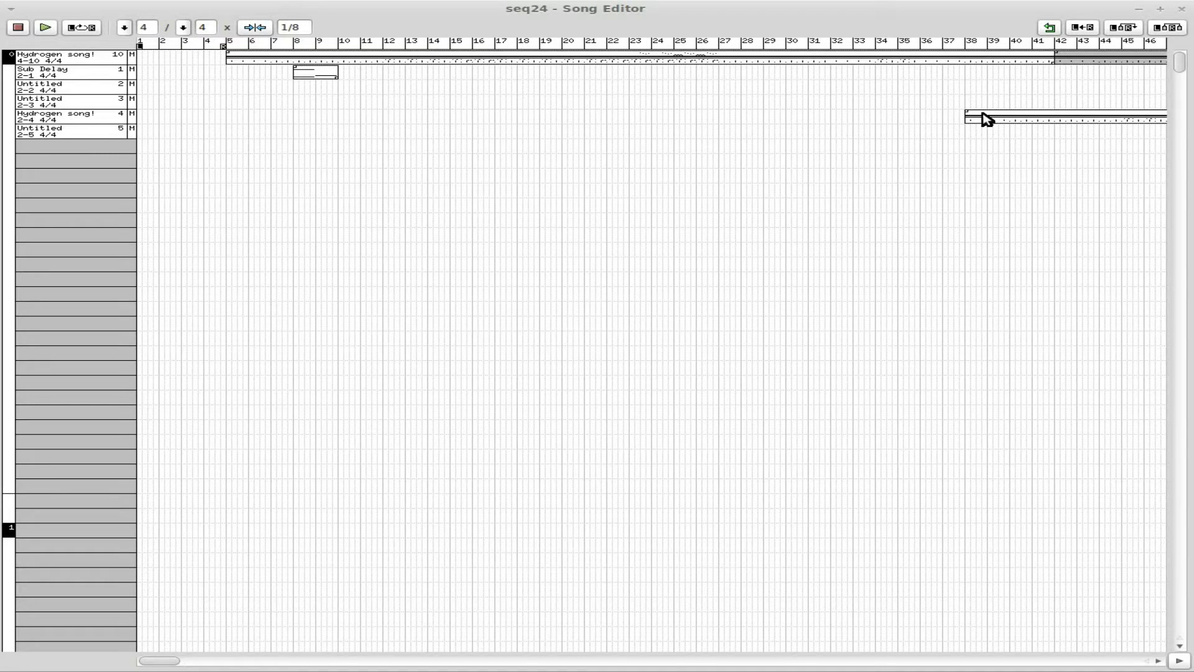
{"action": "left_click_drag", "start_coordinate": [986, 118], "coordinate": [1077, 126]}
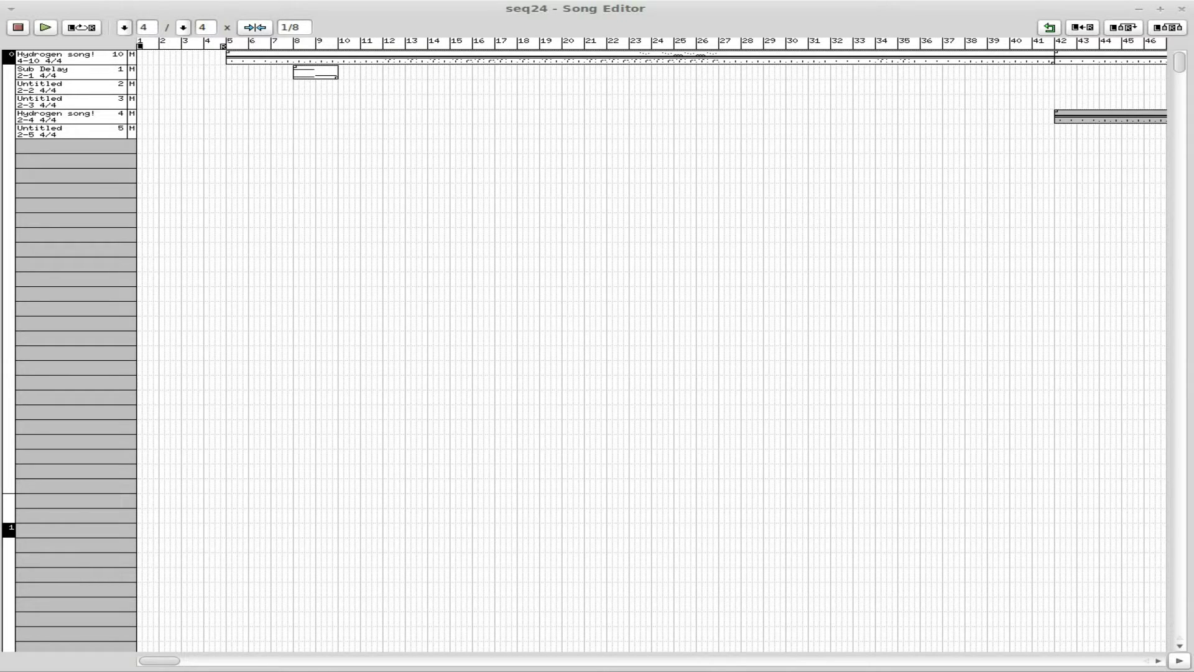
Draw Untitled 2-5 from bar 1, delete row 4's long block, and draw Untitled 2-3 from bar 3 and Untitled 2-2 from bar 5
{"action": "key", "text": "alt+Tab"}
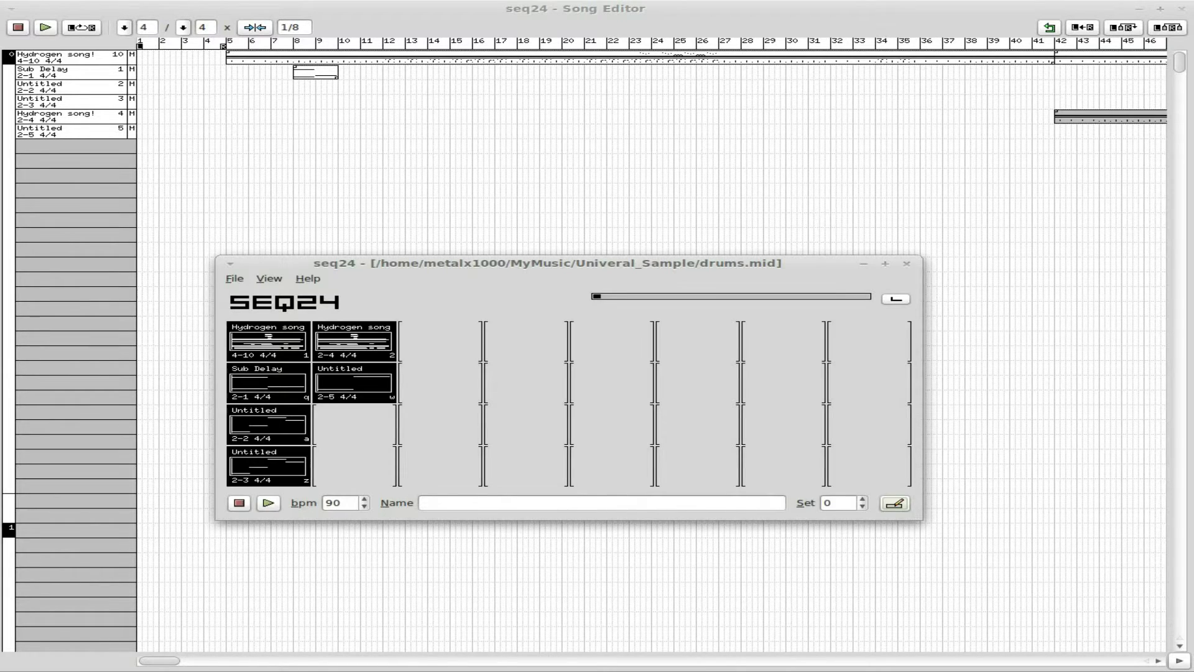
{"action": "key", "text": "alt+Tab"}
{"action": "key", "text": "alt+Tab"}
{"action": "key", "text": "alt+Tab"}
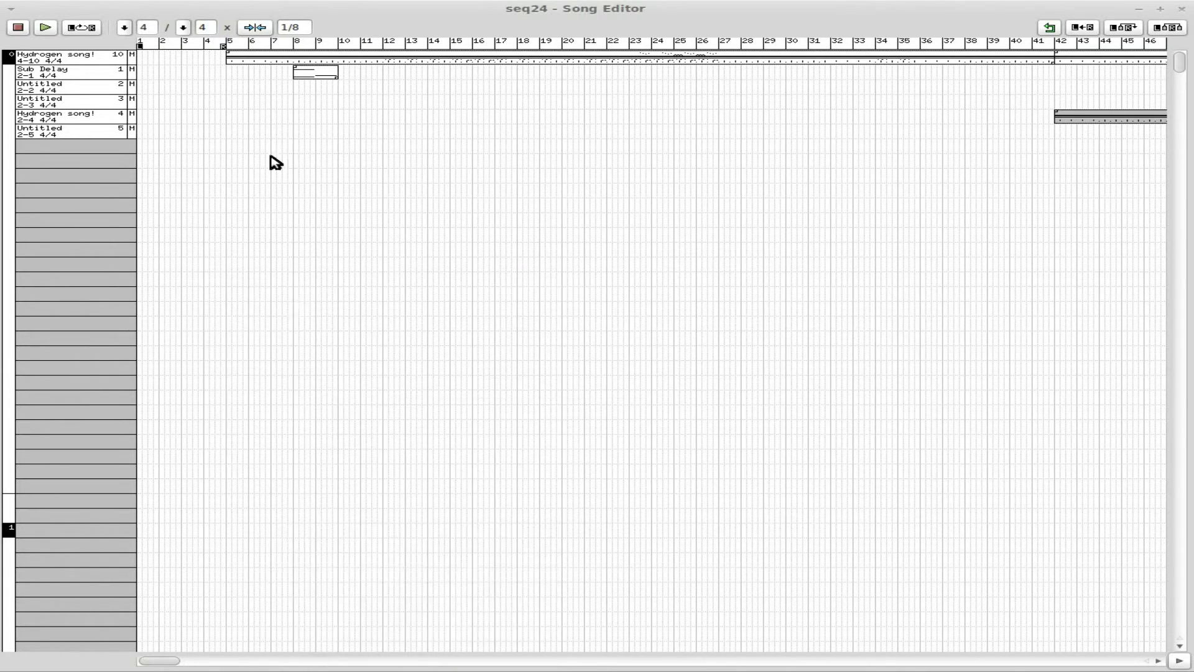
{"action": "left_click_drag", "start_coordinate": [148, 130], "coordinate": [548, 131]}
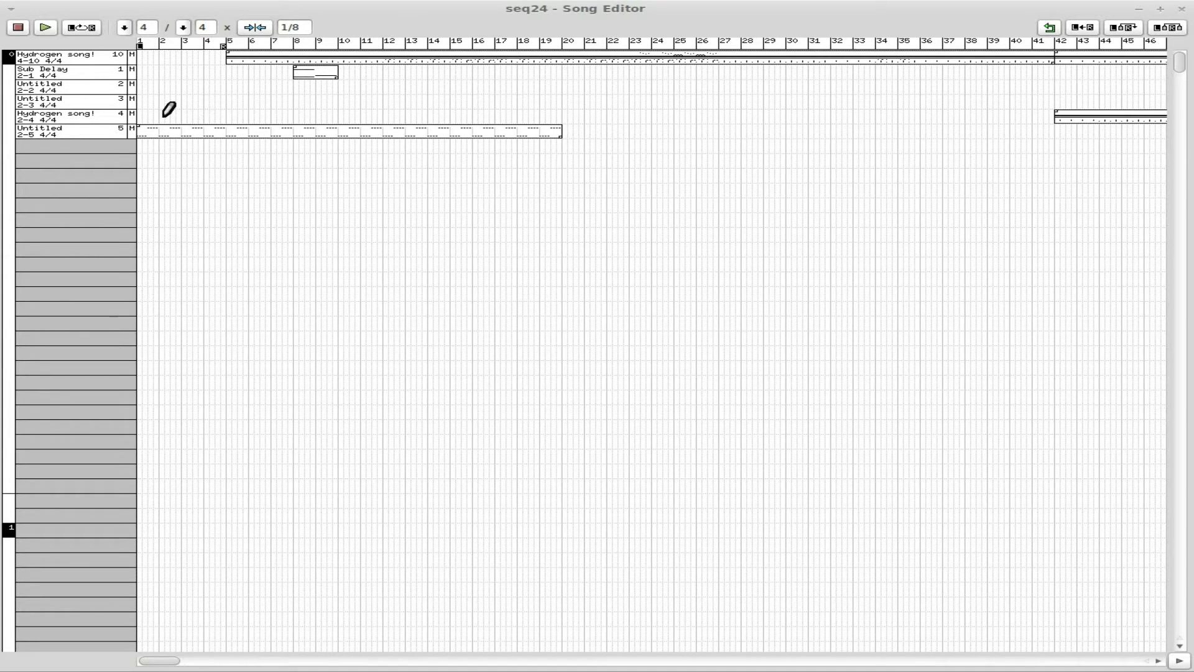
{"action": "left_click", "coordinate": [183, 113]}
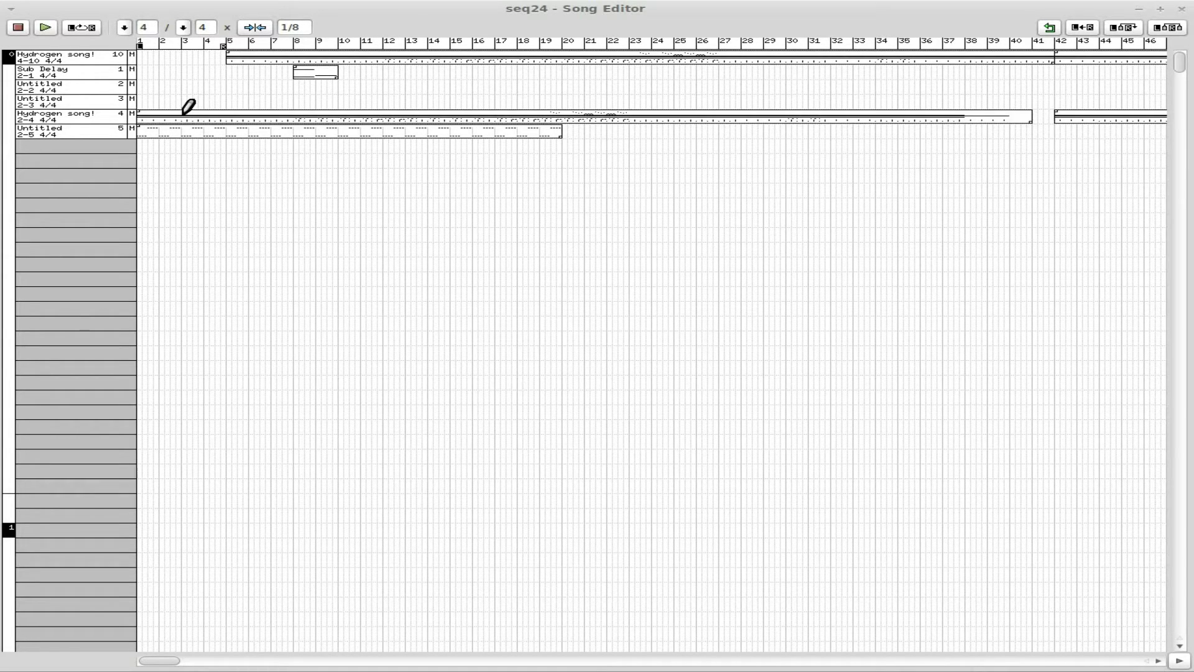
{"action": "left_click", "coordinate": [184, 114]}
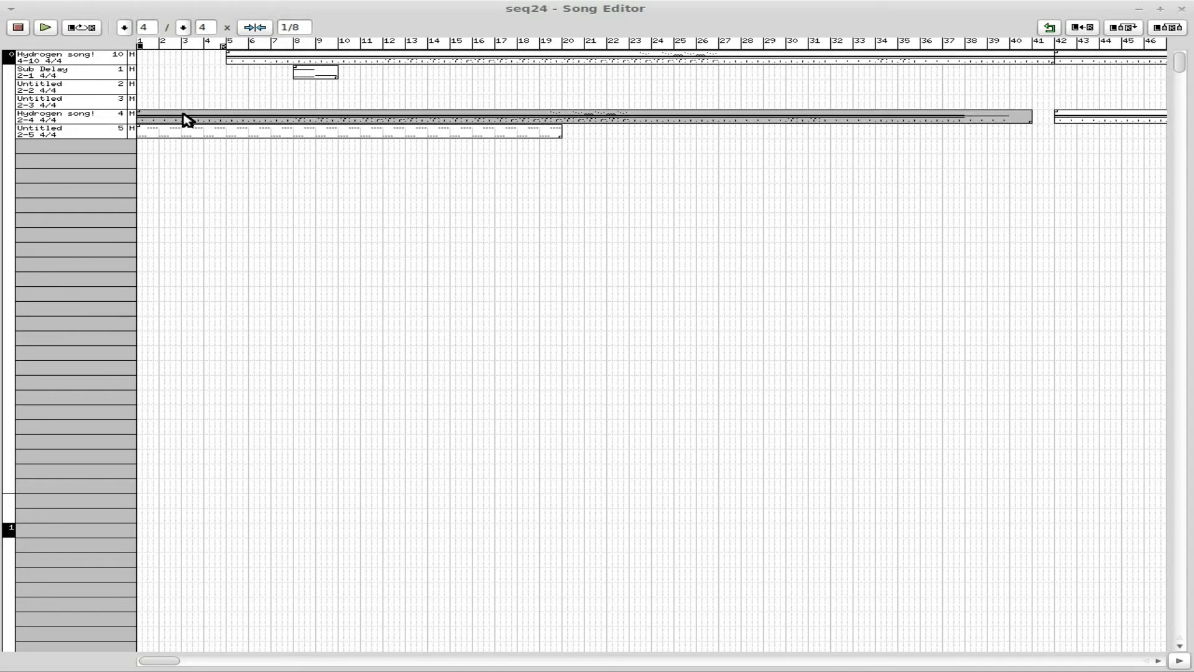
{"action": "key", "text": "Delete"}
{"action": "left_click_drag", "start_coordinate": [192, 100], "coordinate": [898, 91]}
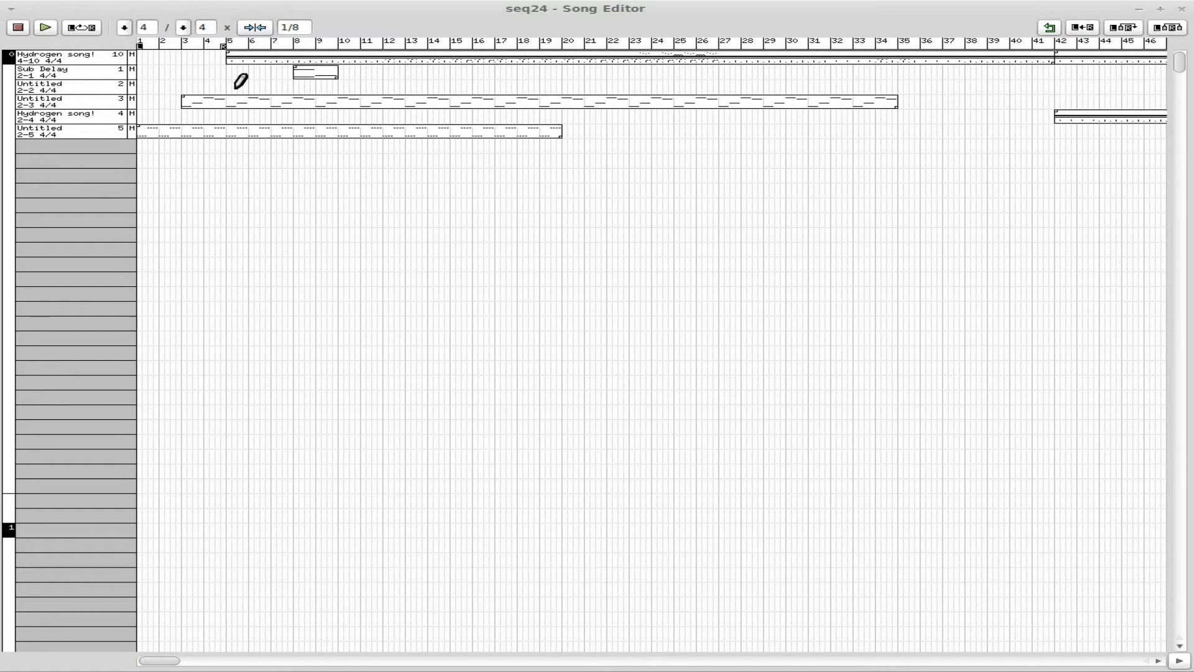
{"action": "left_click_drag", "start_coordinate": [235, 87], "coordinate": [983, 87]}
Move Sub Delay to bar 11, start drums at bar 6, repeat Sub Delay to bar 28, and add Untitled 5 at bars 35–46
{"action": "left_click_drag", "start_coordinate": [316, 76], "coordinate": [383, 80]}
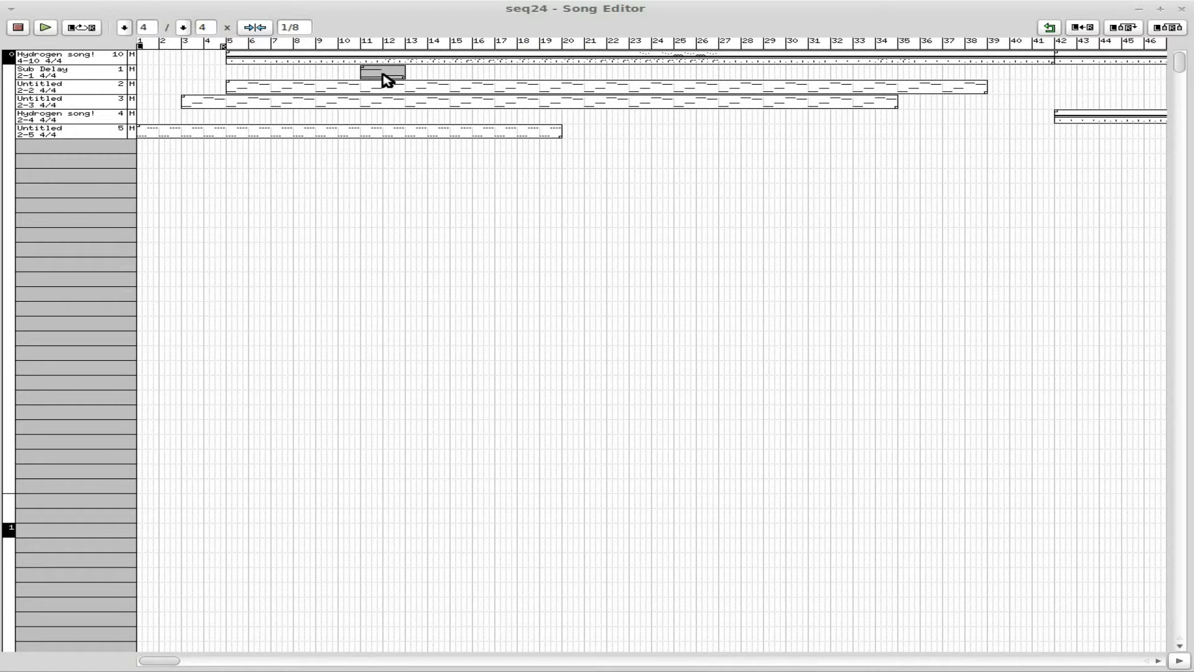
{"action": "left_click", "coordinate": [232, 59]}
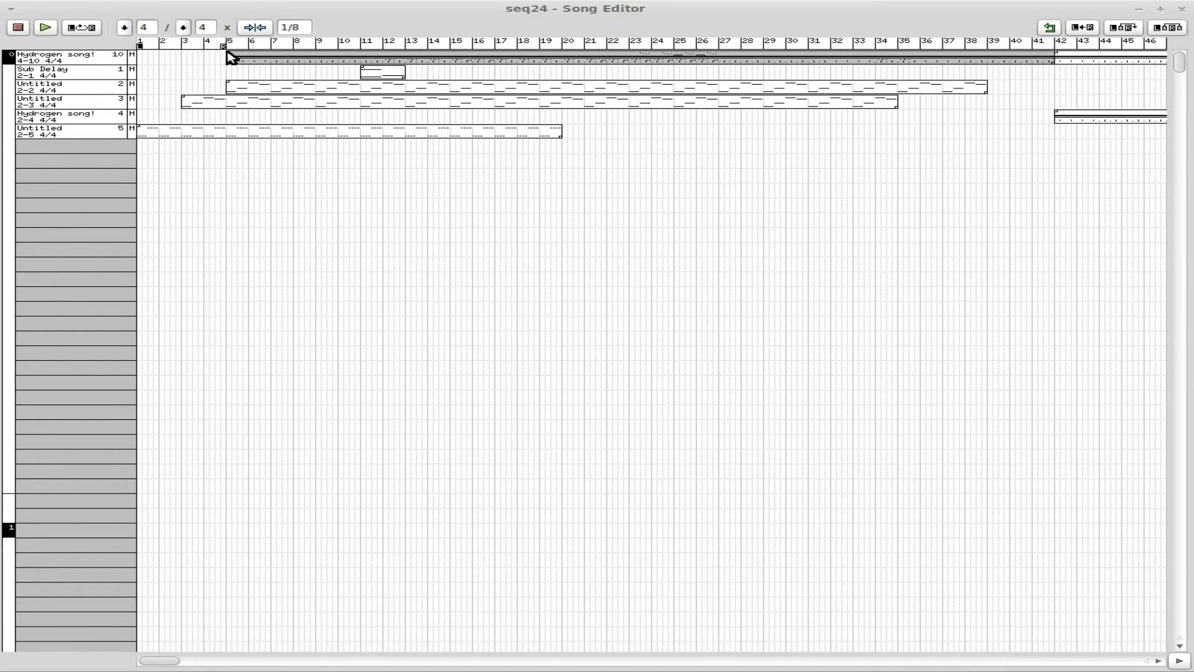
{"action": "left_click_drag", "start_coordinate": [230, 57], "coordinate": [252, 58]}
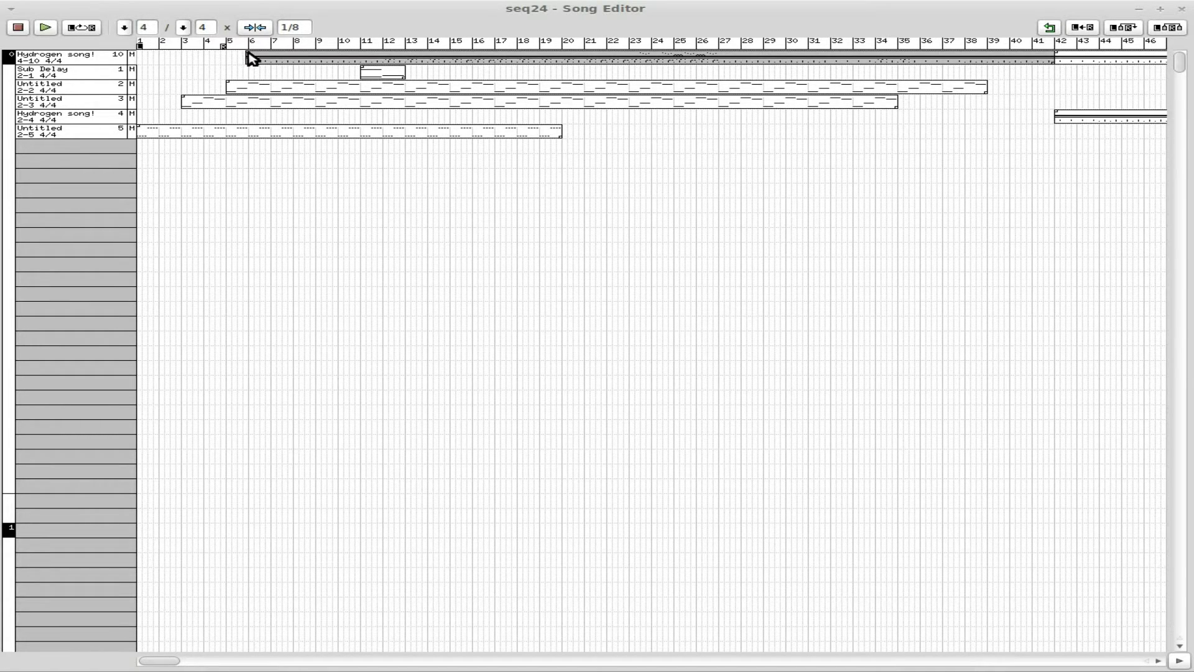
{"action": "left_click", "coordinate": [414, 71]}
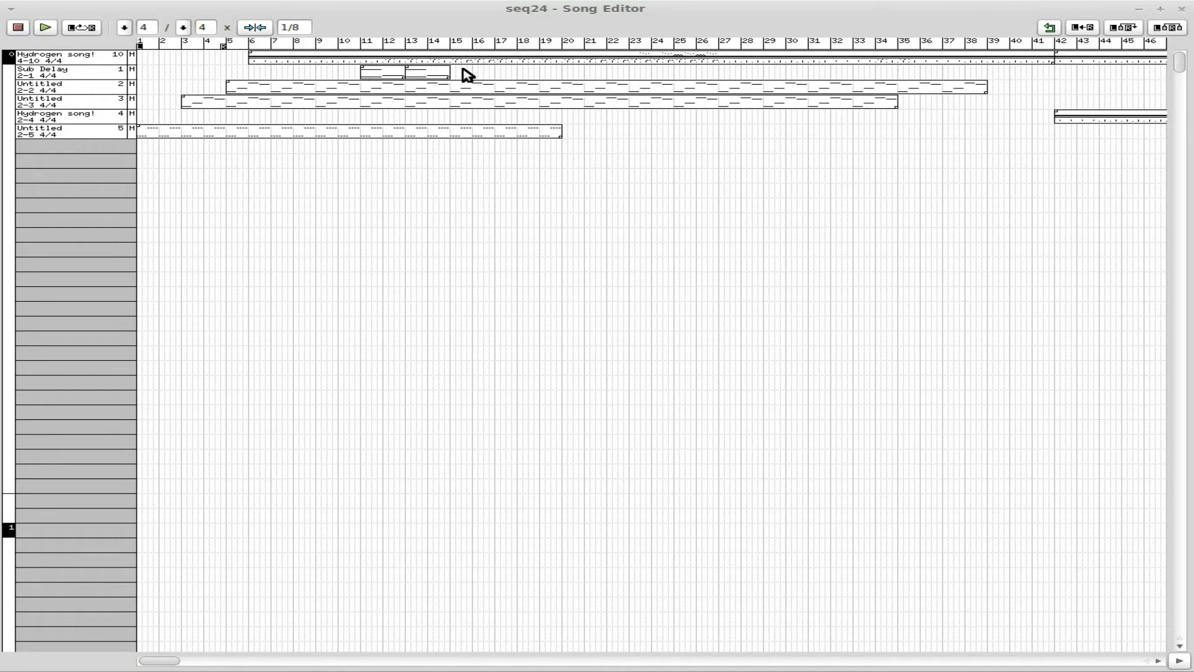
{"action": "left_click_drag", "start_coordinate": [468, 75], "coordinate": [757, 74]}
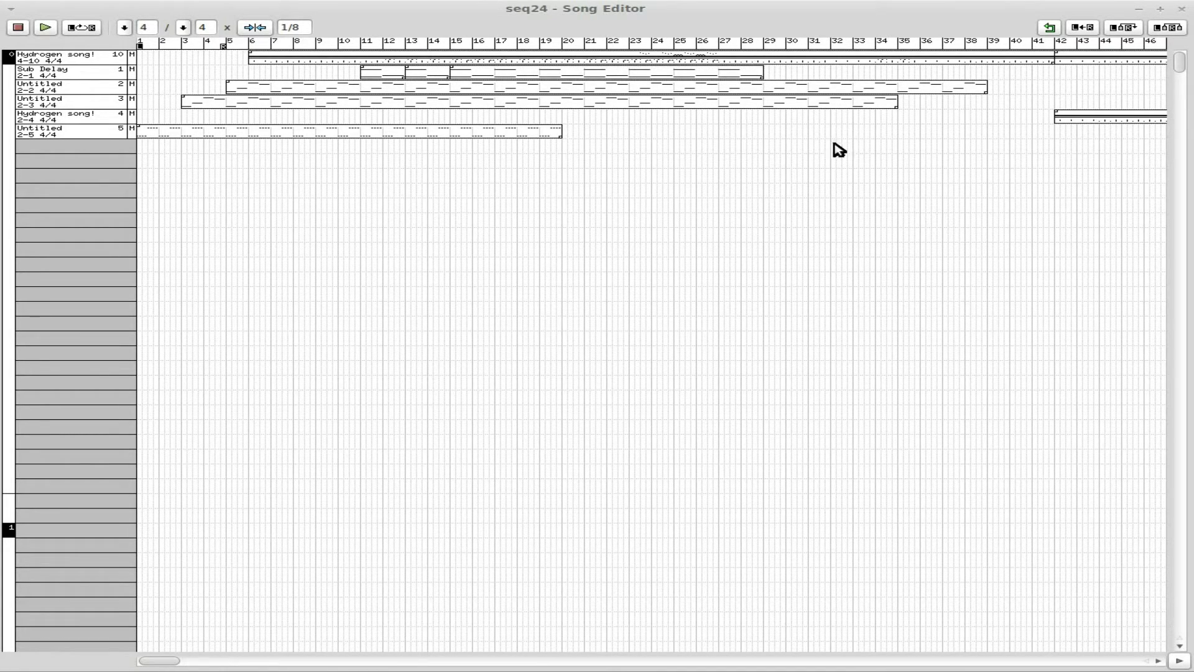
{"action": "left_click_drag", "start_coordinate": [910, 136], "coordinate": [1128, 129]}
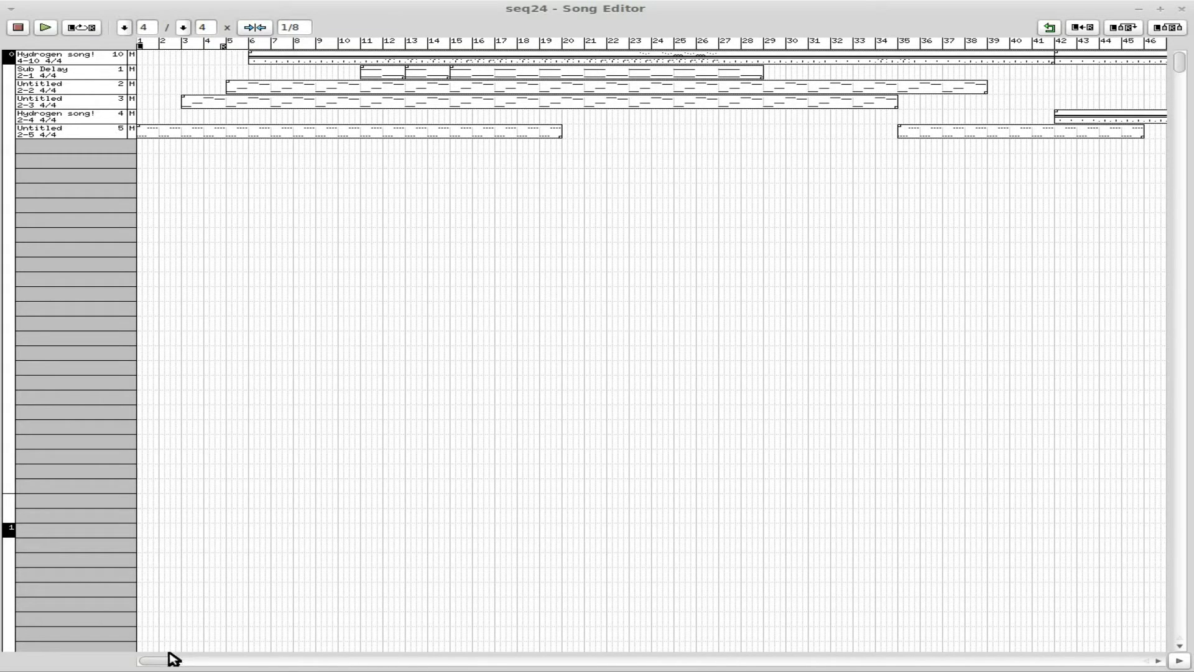
Add Untitled 2-2 at bars 41–53 and 69–71, Untitled 2-3 at 45–63 and 65–67, and Sub Delay at 63–65 and 67–69
{"action": "left_click_drag", "start_coordinate": [171, 658], "coordinate": [202, 663]}
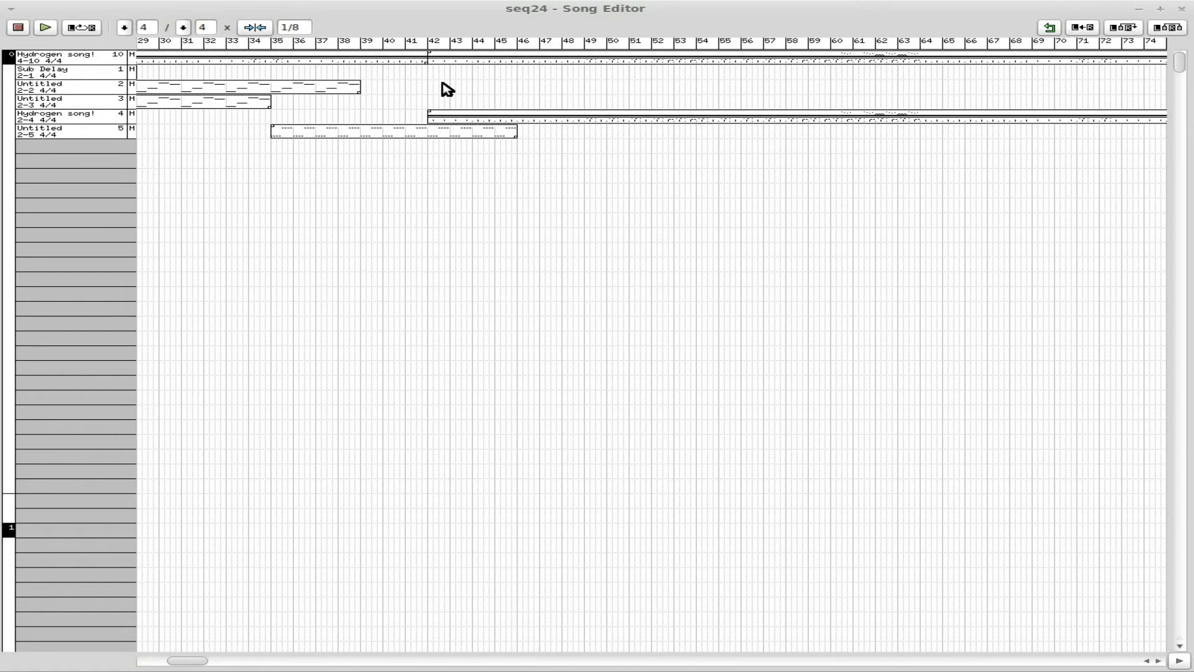
{"action": "left_click_drag", "start_coordinate": [410, 87], "coordinate": [671, 85]}
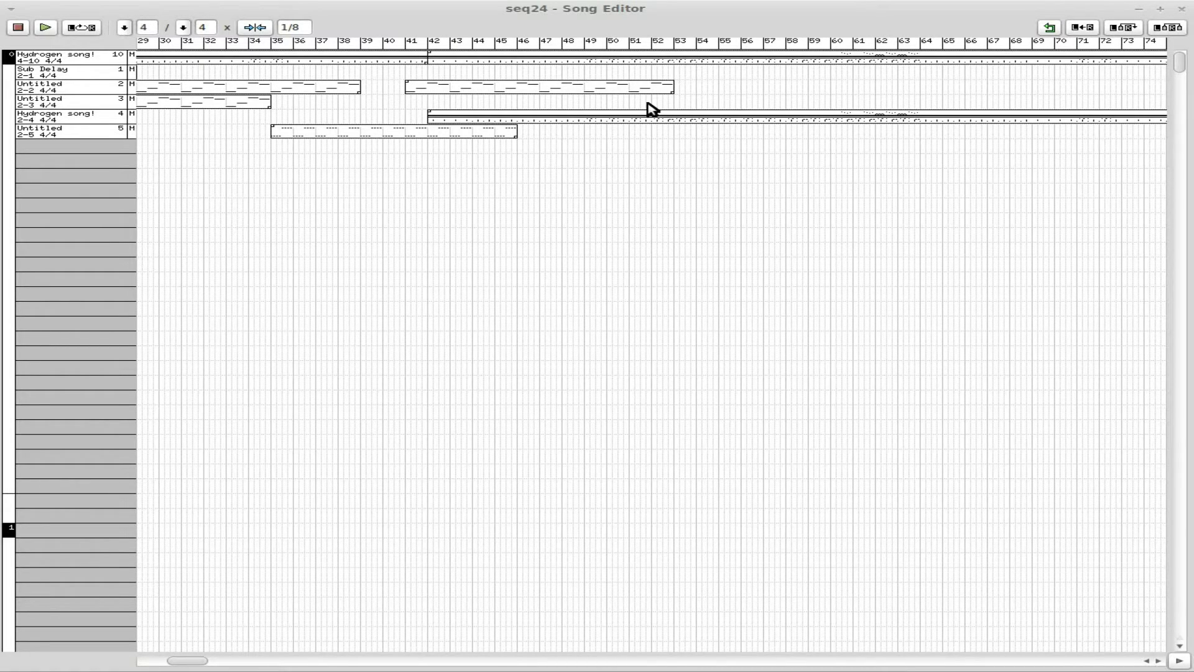
{"action": "left_click", "coordinate": [500, 102]}
{"action": "left_click_drag", "start_coordinate": [500, 101], "coordinate": [856, 99]}
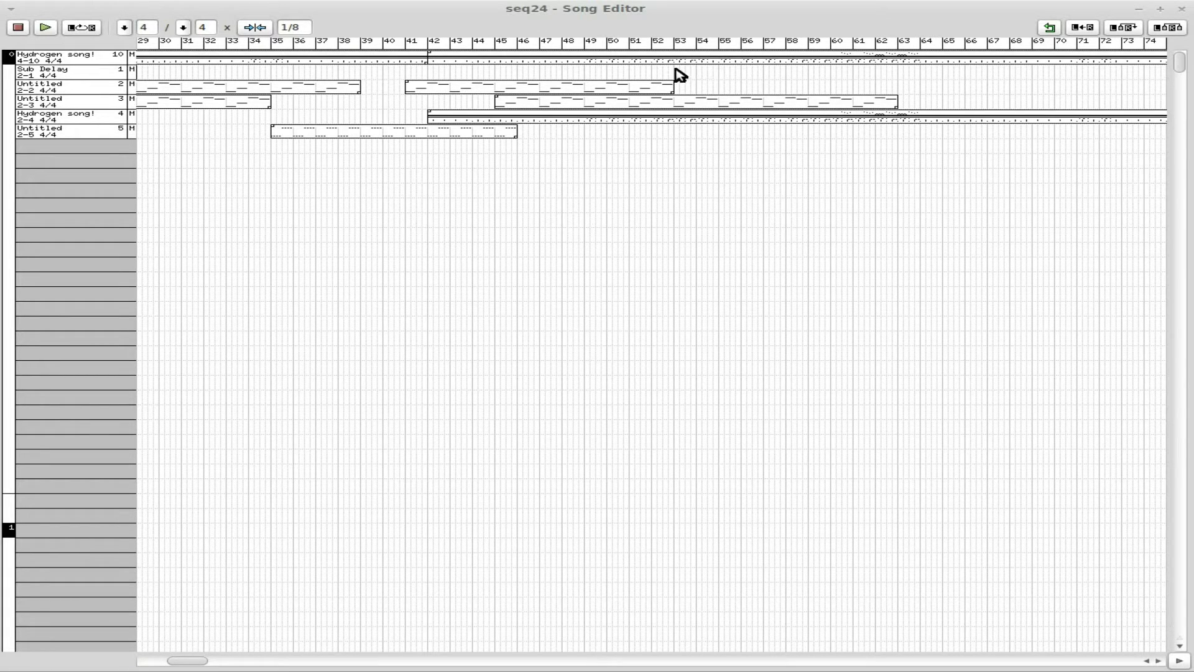
{"action": "left_click", "coordinate": [900, 71]}
{"action": "left_click", "coordinate": [1000, 70]}
{"action": "left_click", "coordinate": [954, 102]}
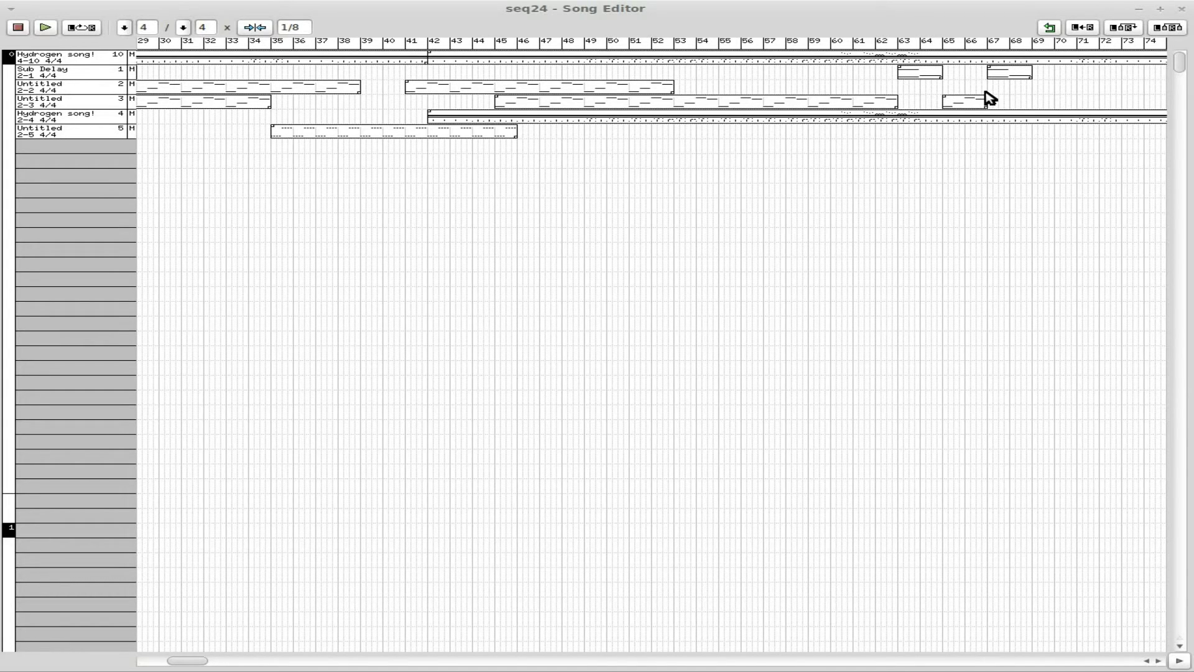
{"action": "left_click", "coordinate": [1045, 84]}
Add Untitled 5 from bar 63, Sub Delay at bars 71–81, and Untitled 2-2 at bars 73–77
{"action": "left_click_drag", "start_coordinate": [207, 664], "coordinate": [229, 665]}
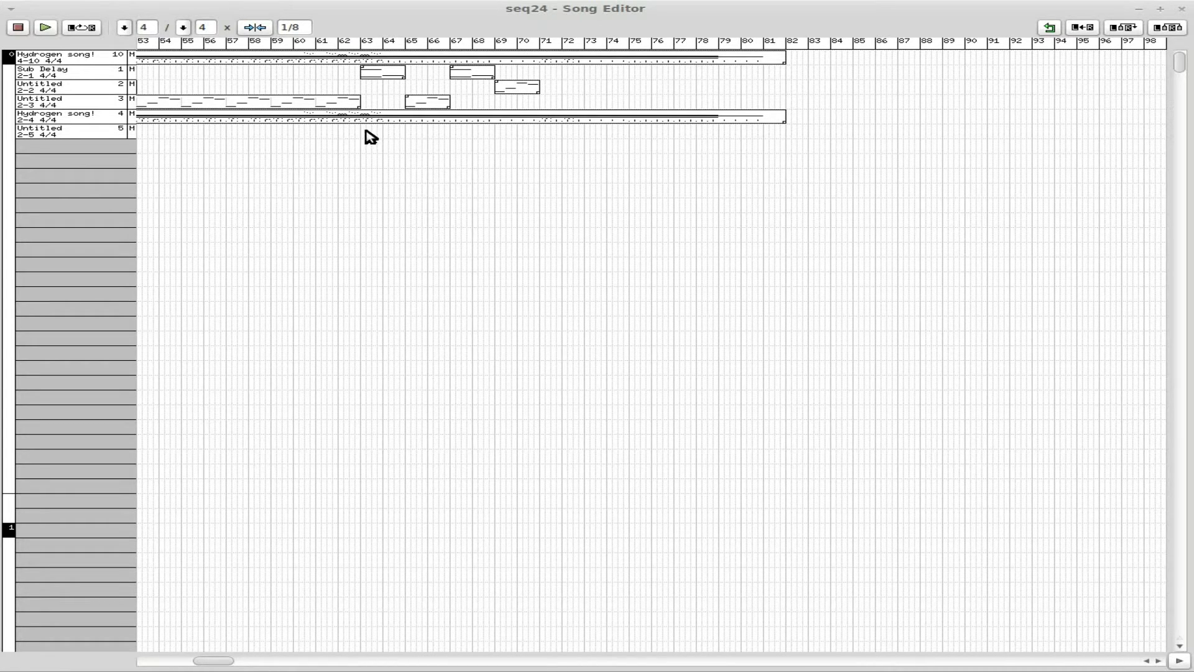
{"action": "left_click_drag", "start_coordinate": [368, 132], "coordinate": [768, 131]}
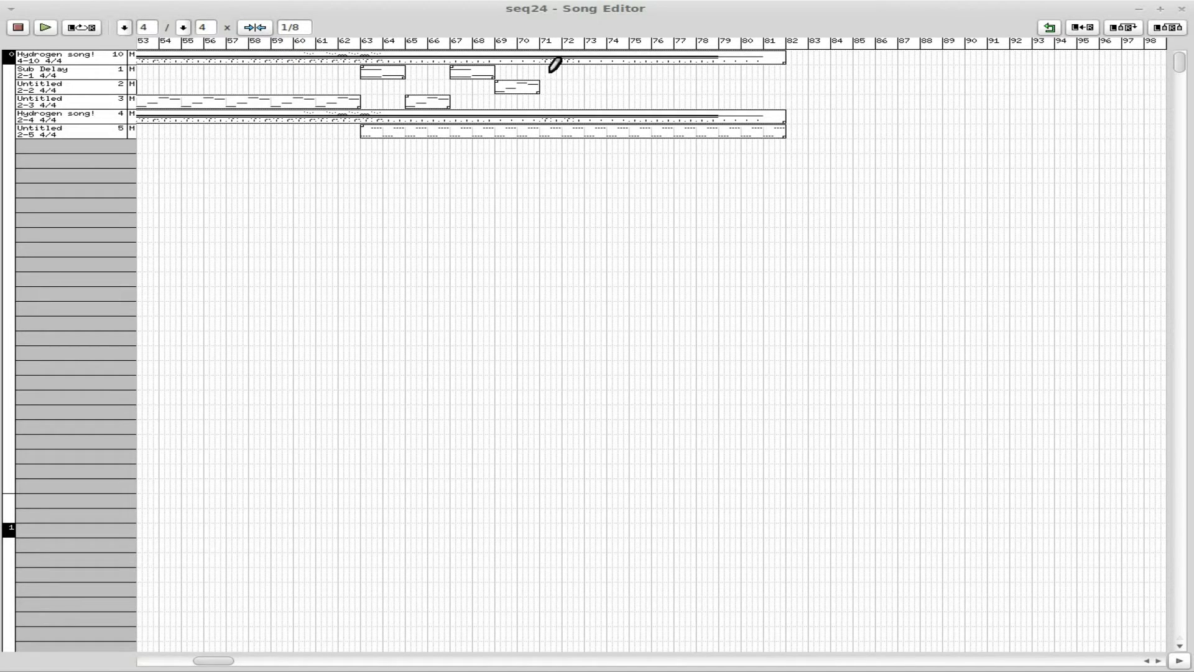
{"action": "left_click_drag", "start_coordinate": [551, 70], "coordinate": [755, 70]}
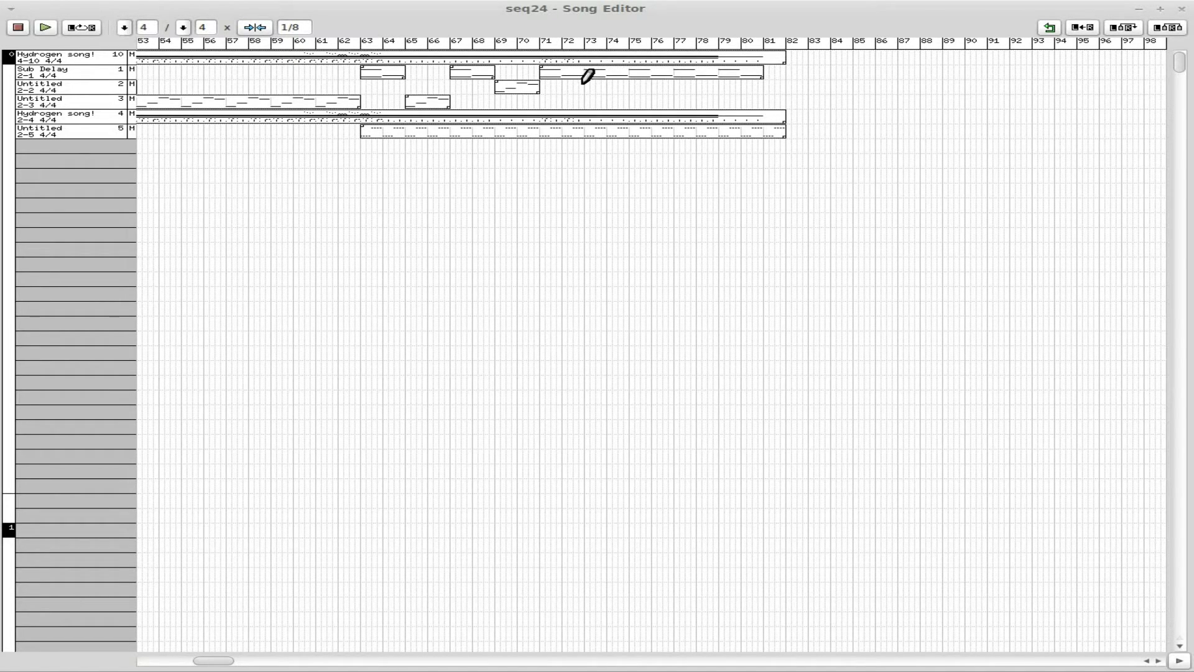
{"action": "left_click_drag", "start_coordinate": [585, 84], "coordinate": [687, 96]}
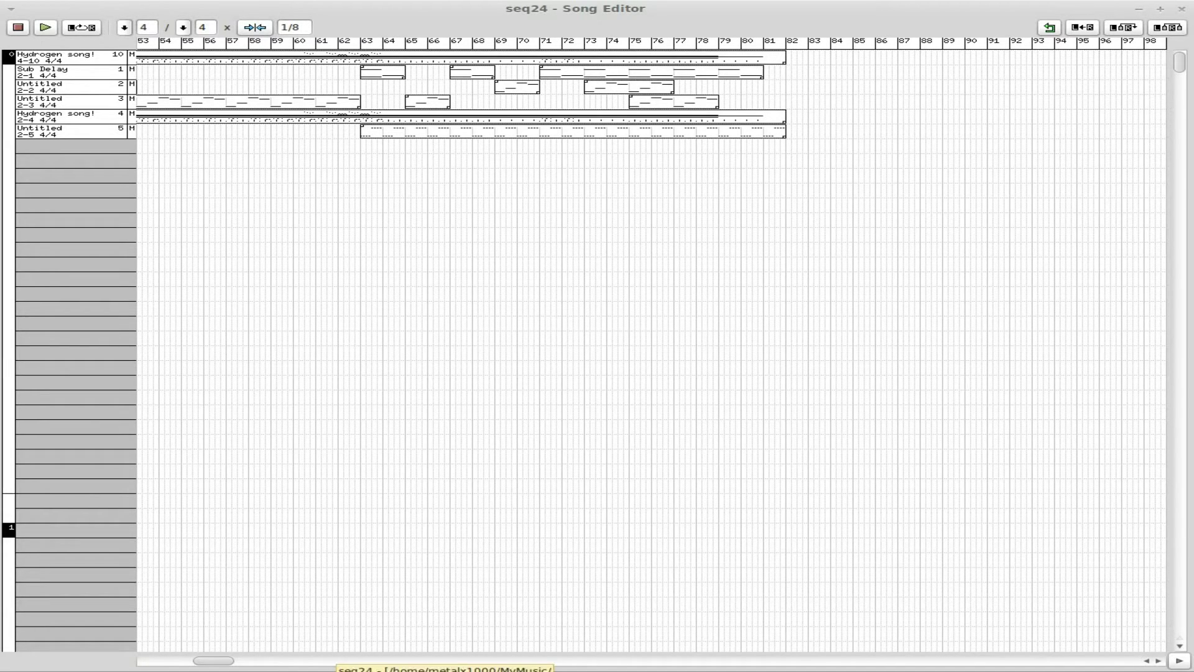
Save all ZynAddSubFX parameters as synth.xmz in MyMusic/Univeral_Sample
{"action": "key", "text": "alt+Tab"}
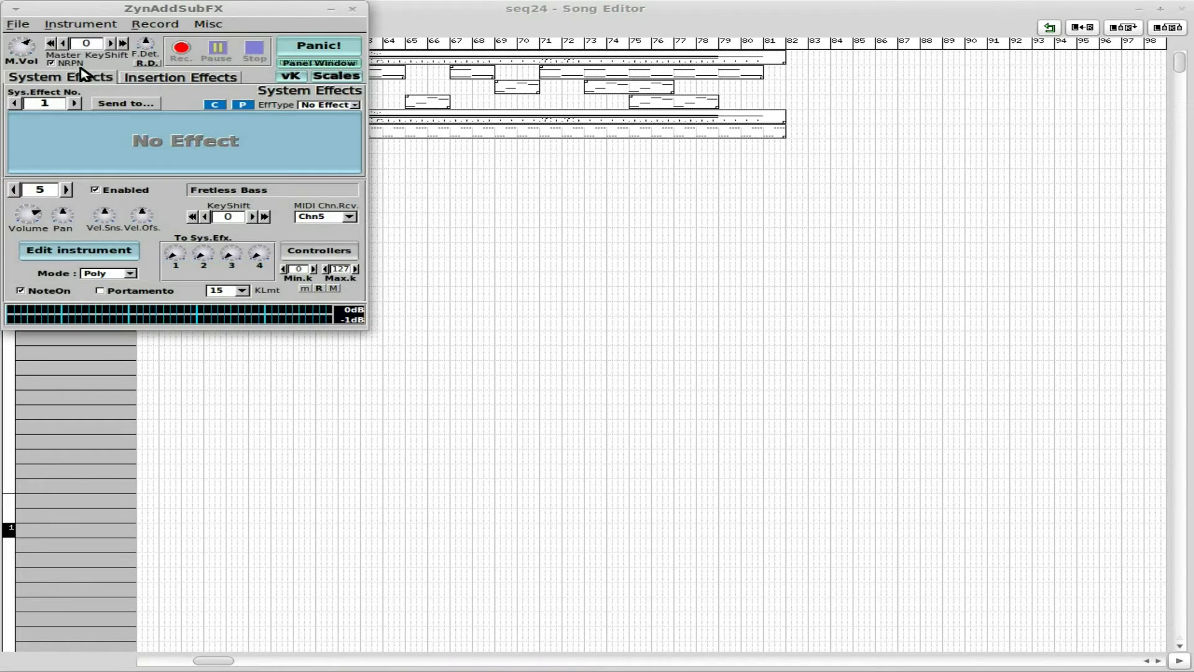
{"action": "left_click", "coordinate": [19, 25]}
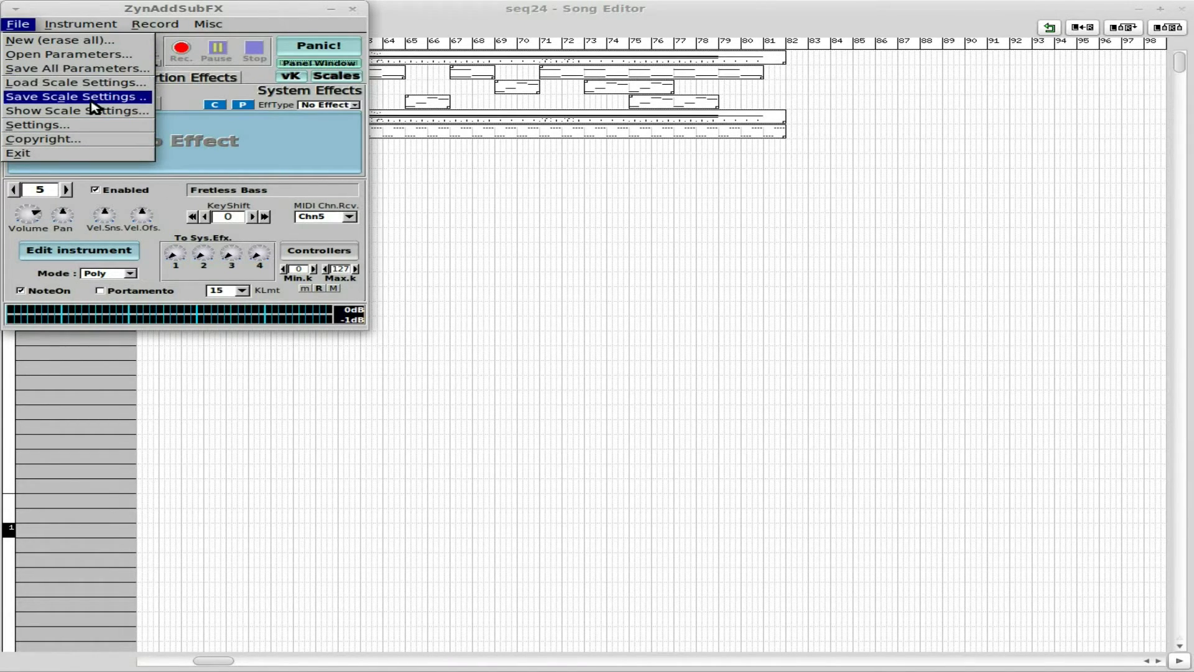
{"action": "left_click", "coordinate": [84, 72]}
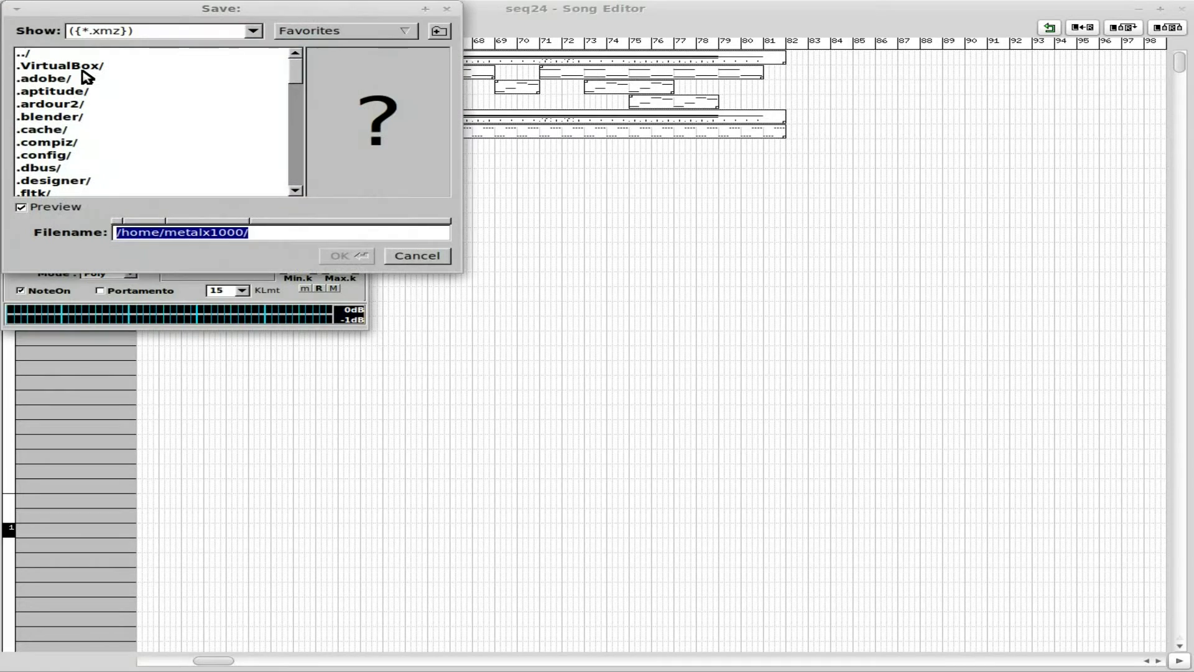
{"action": "left_click", "coordinate": [323, 30]}
{"action": "left_click", "coordinate": [380, 105]}
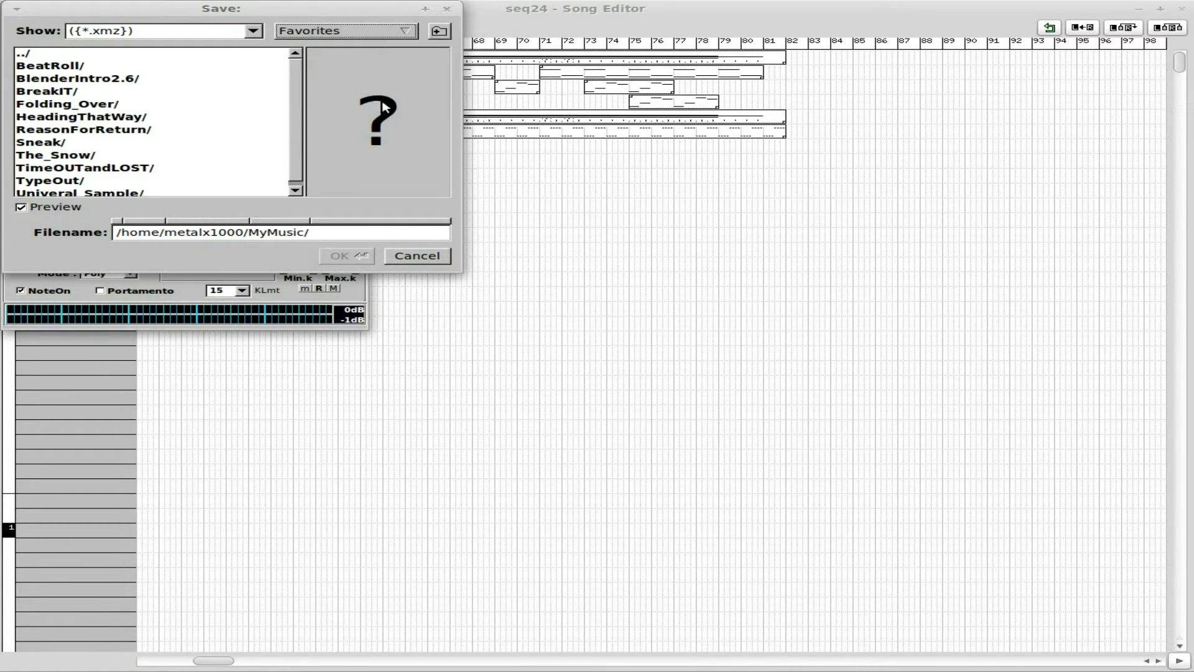
{"action": "scroll", "coordinate": [139, 186], "scroll_direction": "down", "scroll_amount": 1}
{"action": "double_click", "coordinate": [129, 189]}
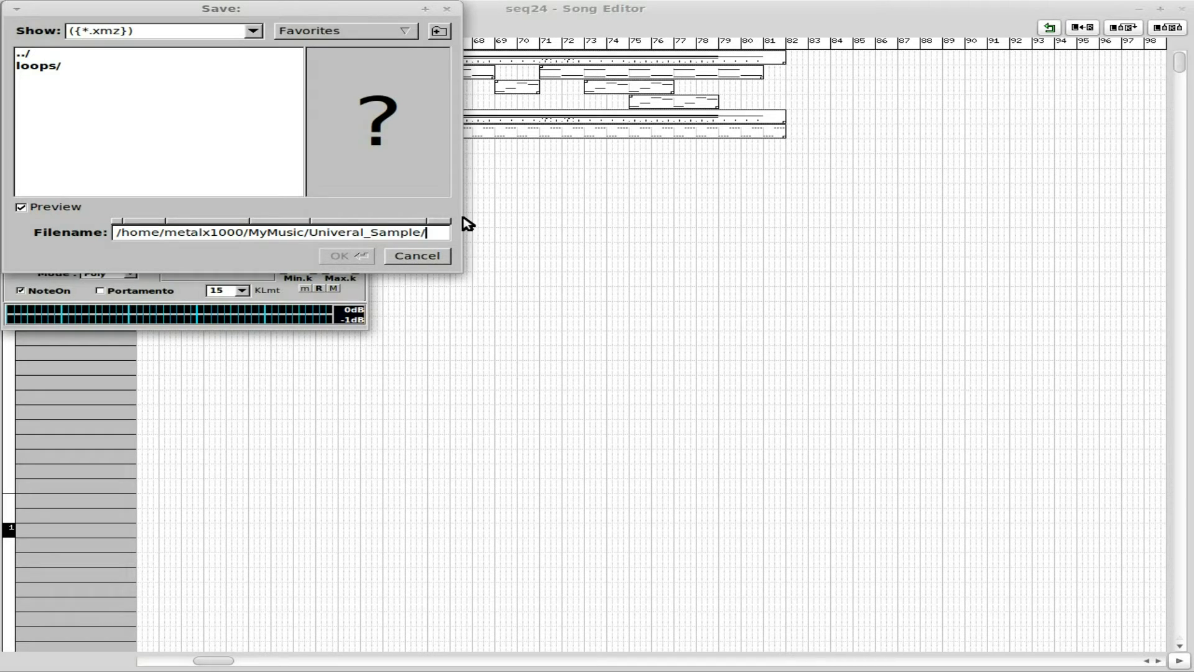
{"action": "type", "text": "synth"}
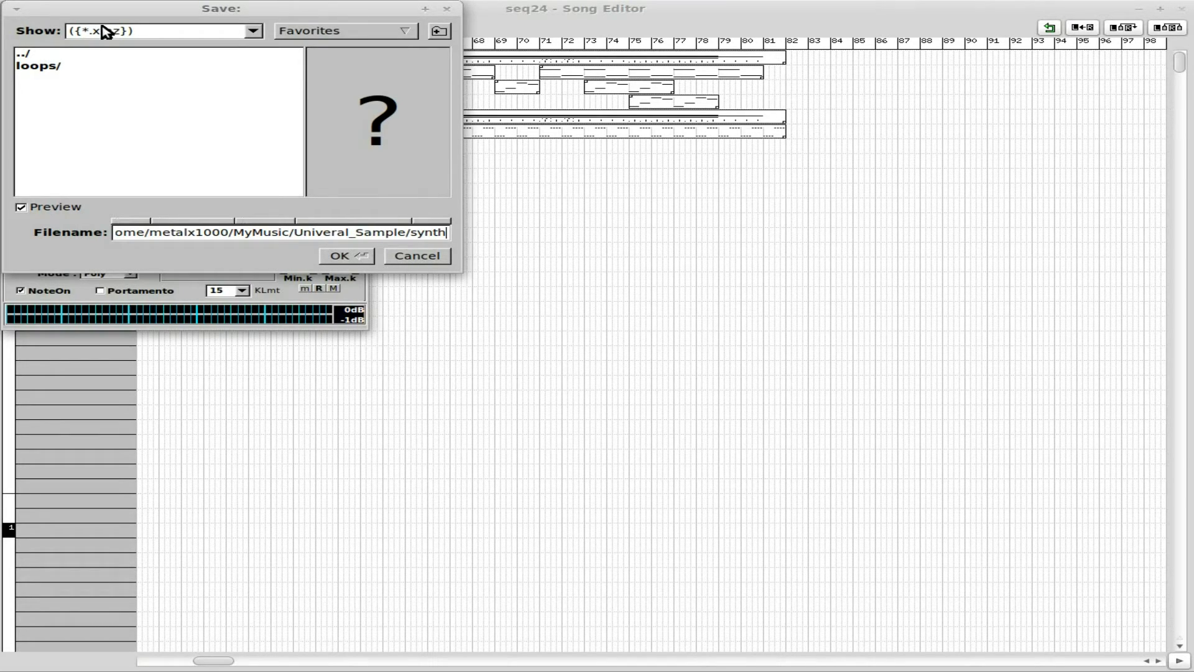
{"action": "left_click", "coordinate": [347, 257]}
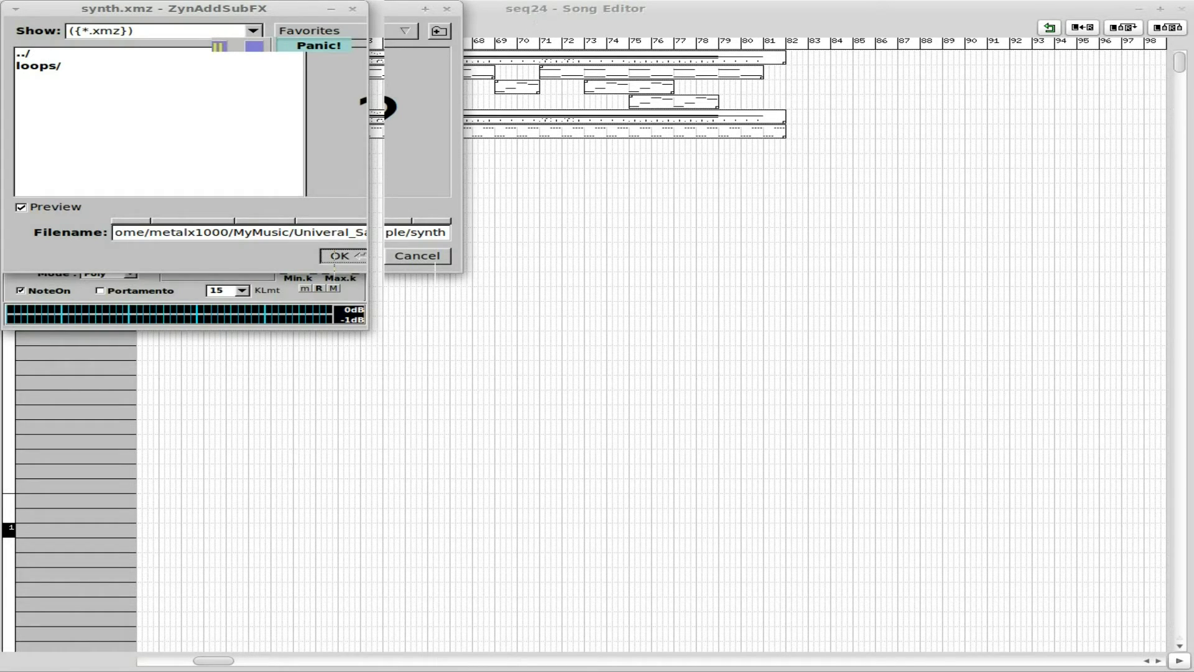
Save the seq24 song as Univeral_Sample.midi in the MyMusic/Univeral_Sample folder
{"action": "left_click", "coordinate": [234, 278]}
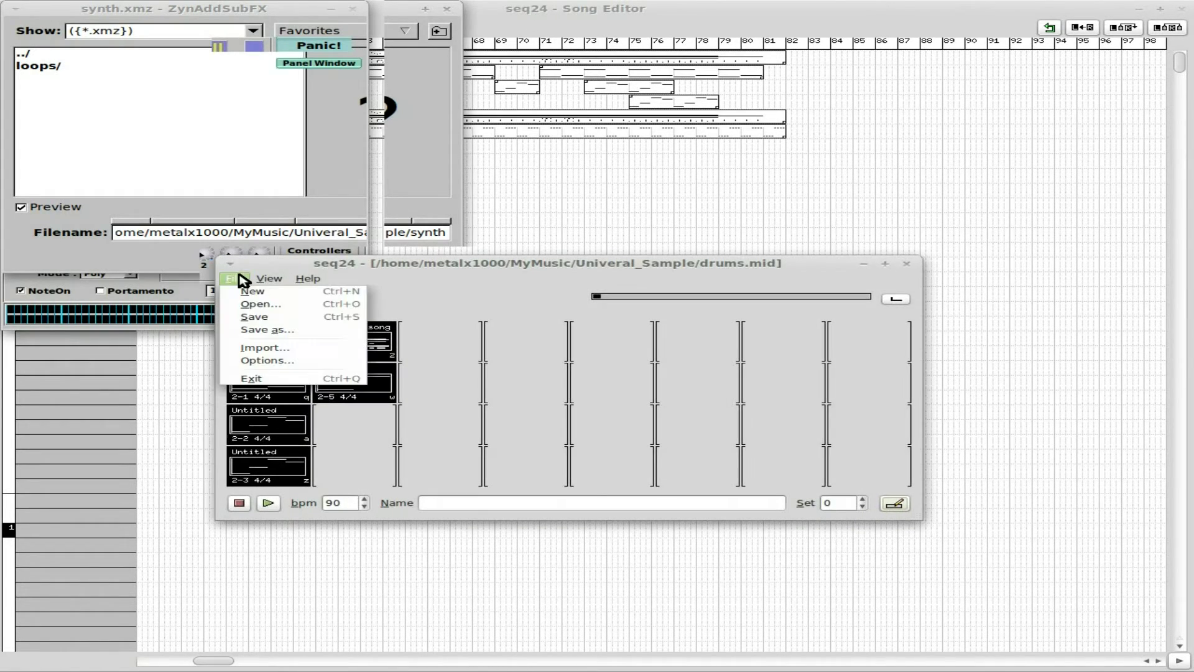
{"action": "left_click", "coordinate": [256, 330]}
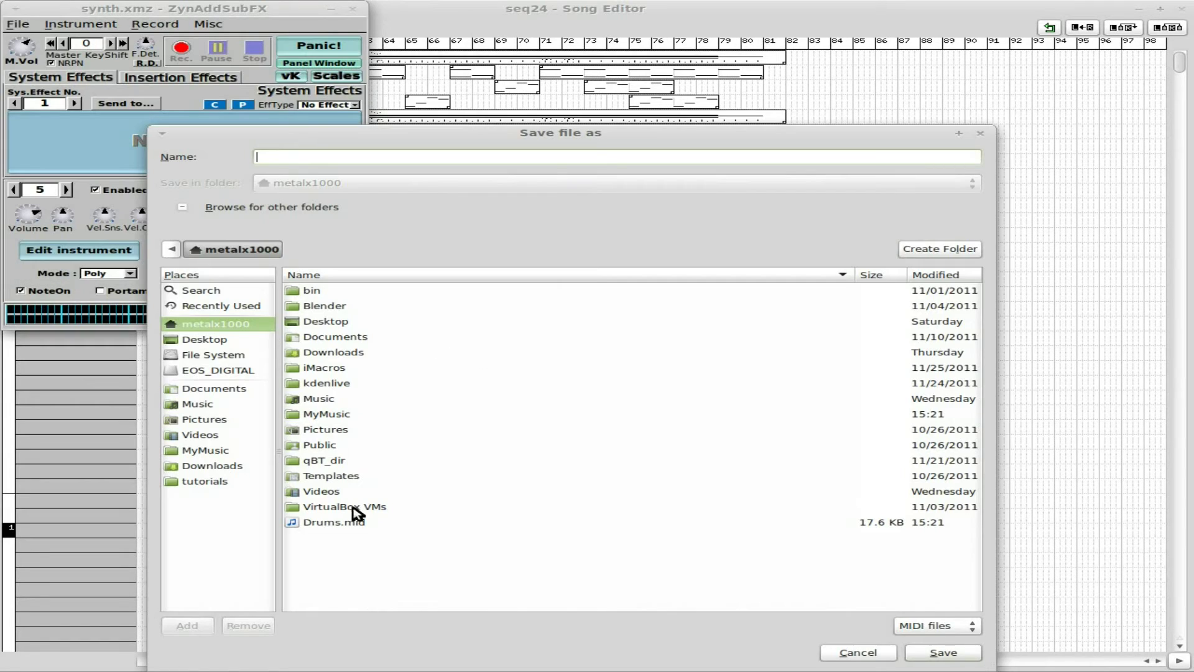
{"action": "left_click", "coordinate": [206, 451]}
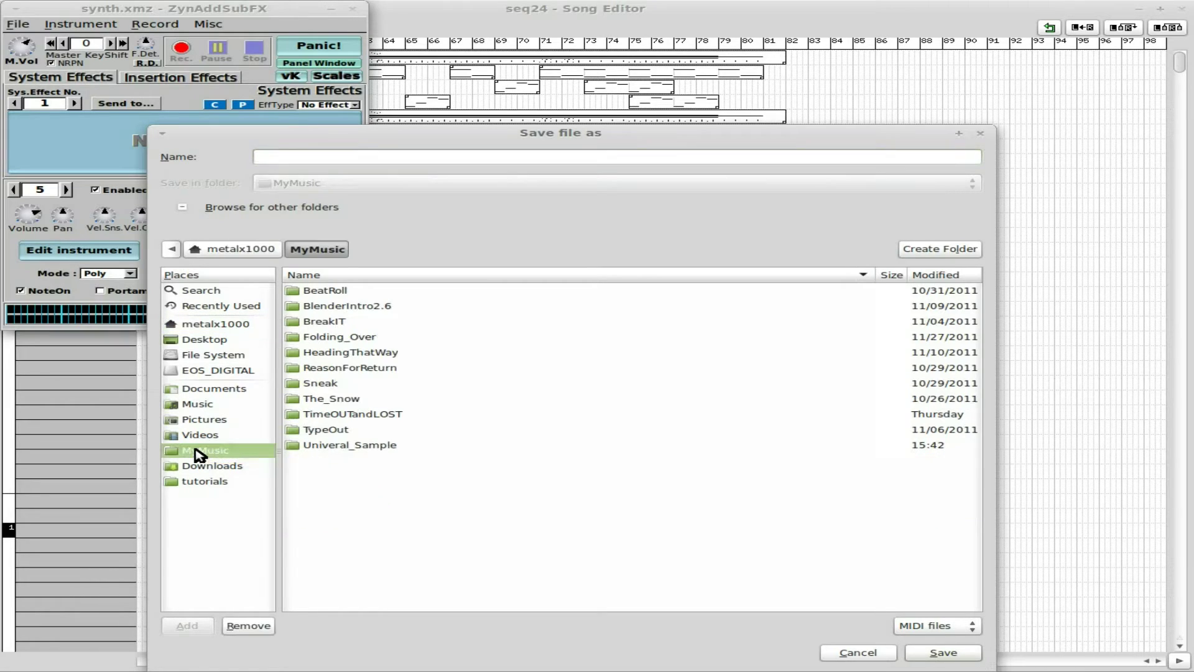
{"action": "double_click", "coordinate": [358, 444]}
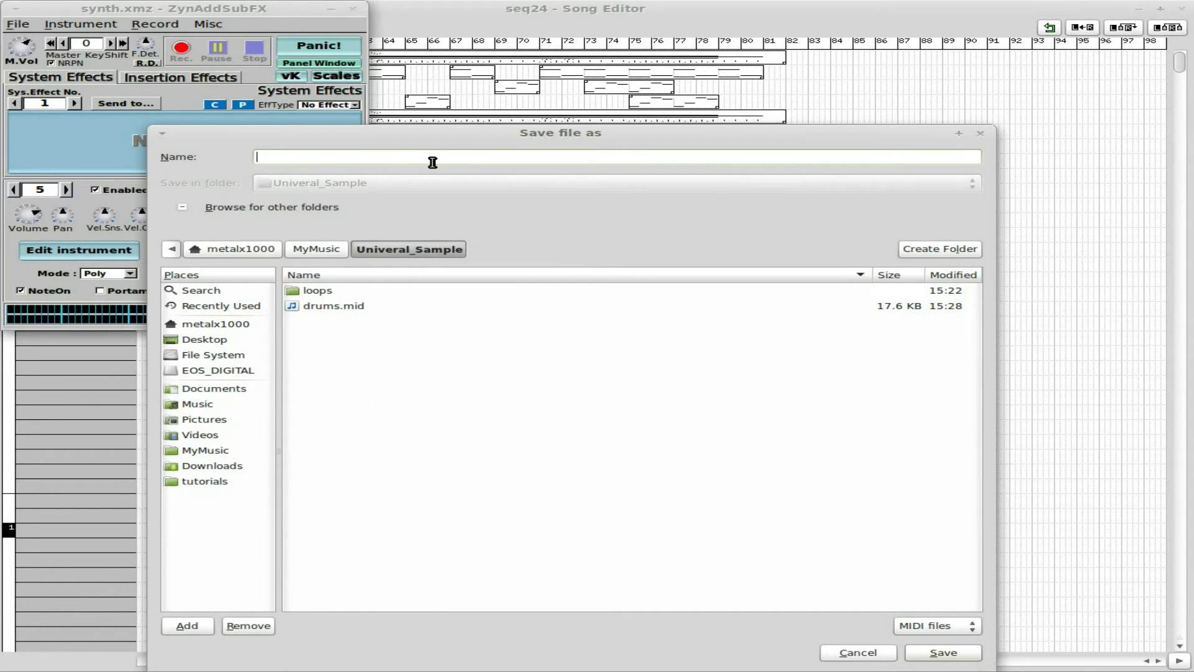
{"action": "type", "text": "Univeral_Smapl"}
{"action": "key", "text": "BackSpace"}
{"action": "key", "text": "BackSpace"}
{"action": "type", "text": "am"}
{"action": "left_click", "coordinate": [947, 642]}
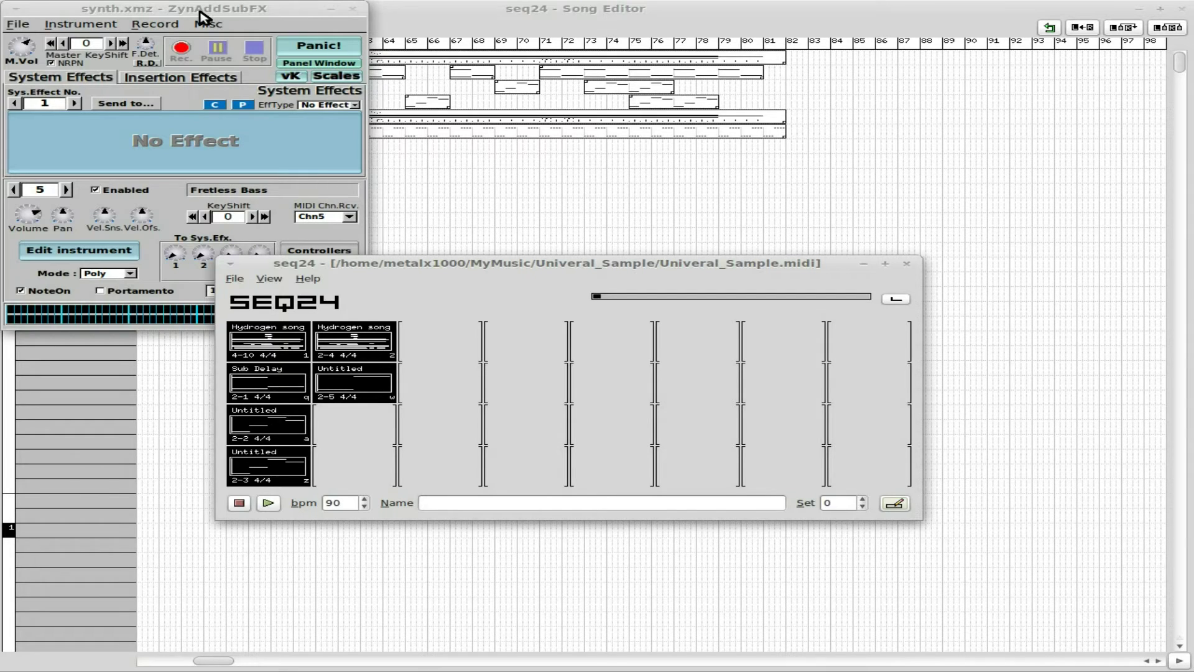
Drag the ZynAddSubFX window to the right, check its Record menu, then dismiss it
{"action": "left_click_drag", "start_coordinate": [209, 9], "coordinate": [766, 163]}
{"action": "left_click", "coordinate": [763, 156]}
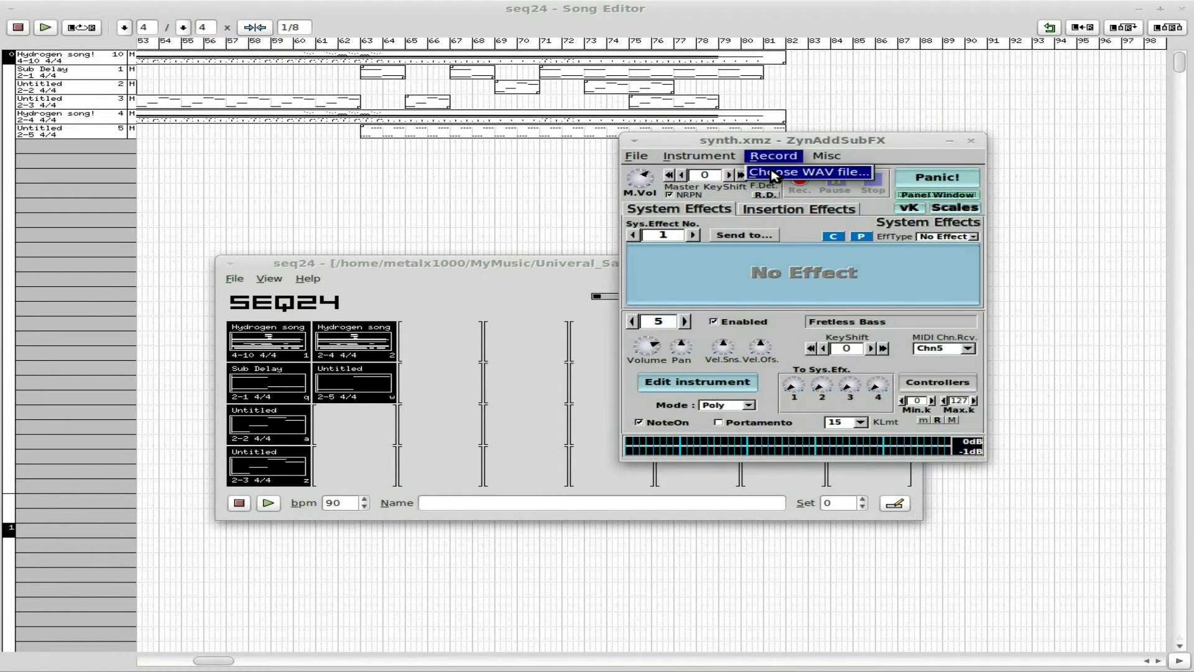
{"action": "left_click", "coordinate": [826, 142]}
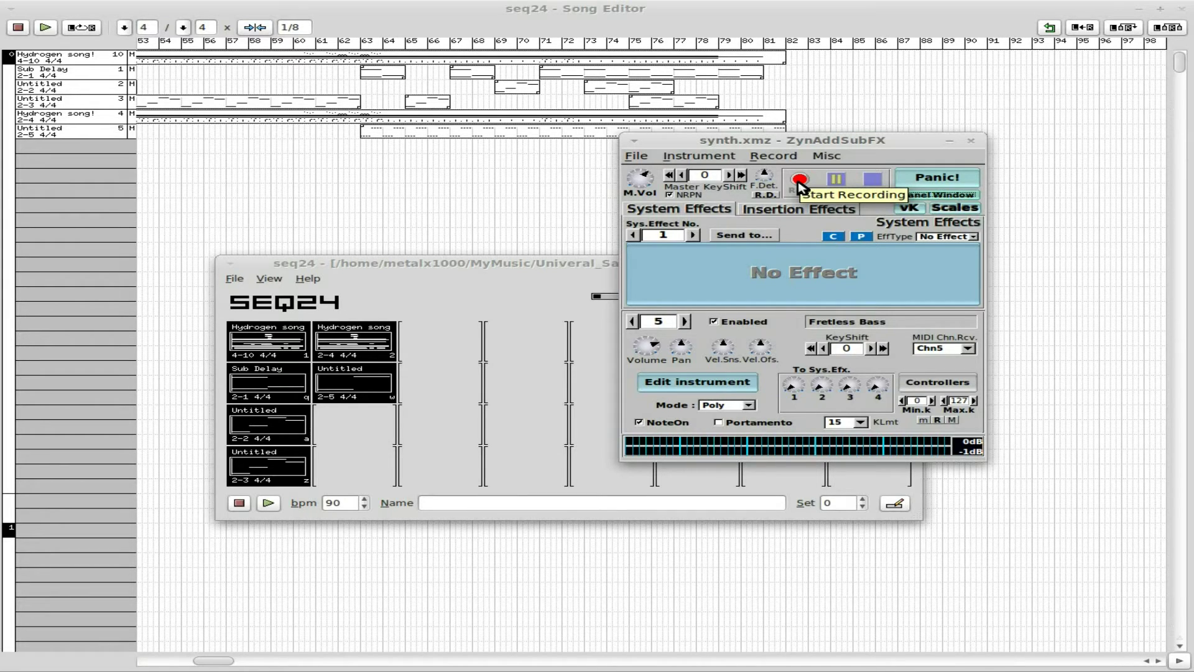
Launch mhWaveEdit by searching 'wave' in the launcher, starting a new session
{"action": "key", "text": "super"}
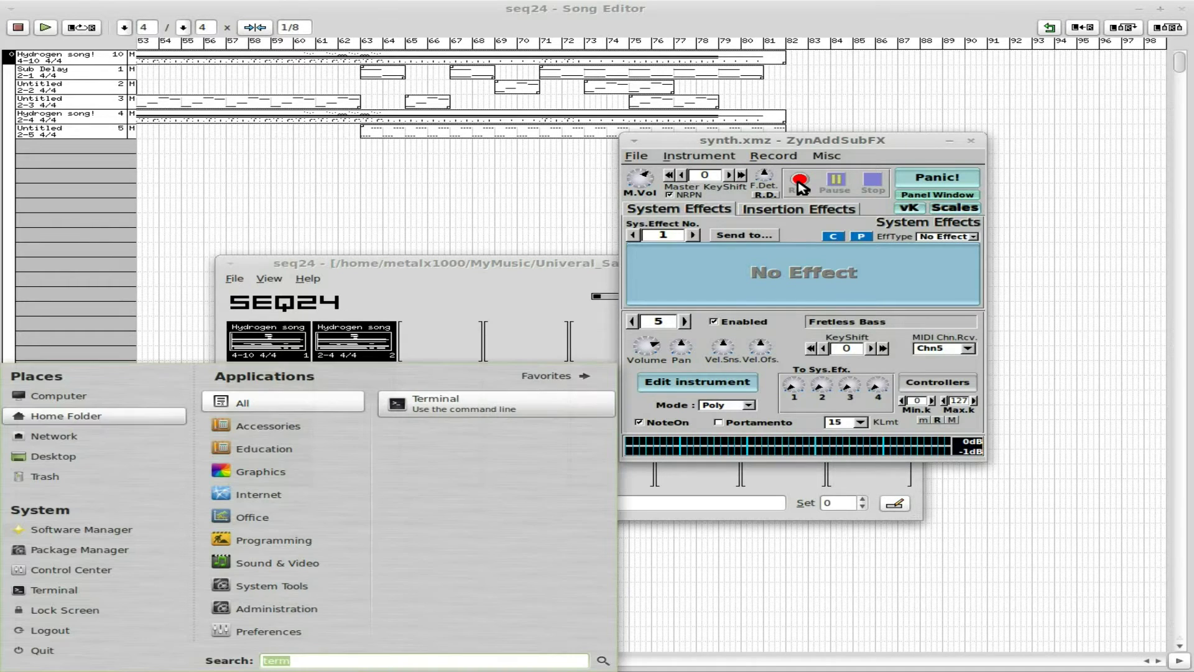
{"action": "type", "text": "wave"}
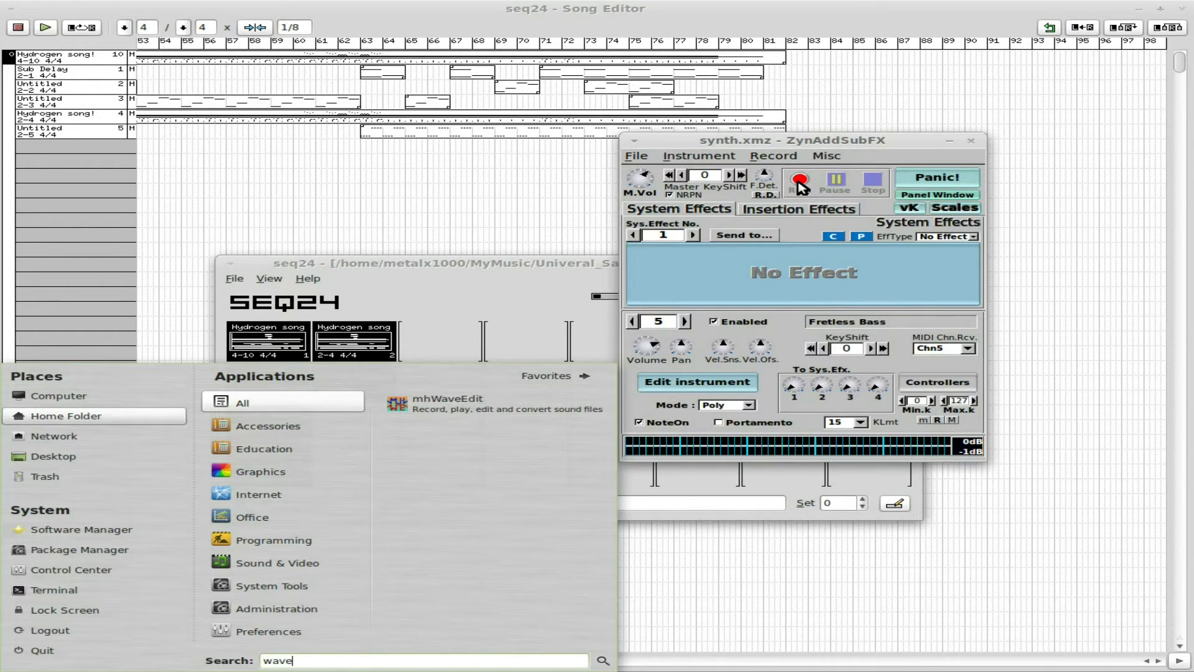
{"action": "left_click", "coordinate": [490, 412]}
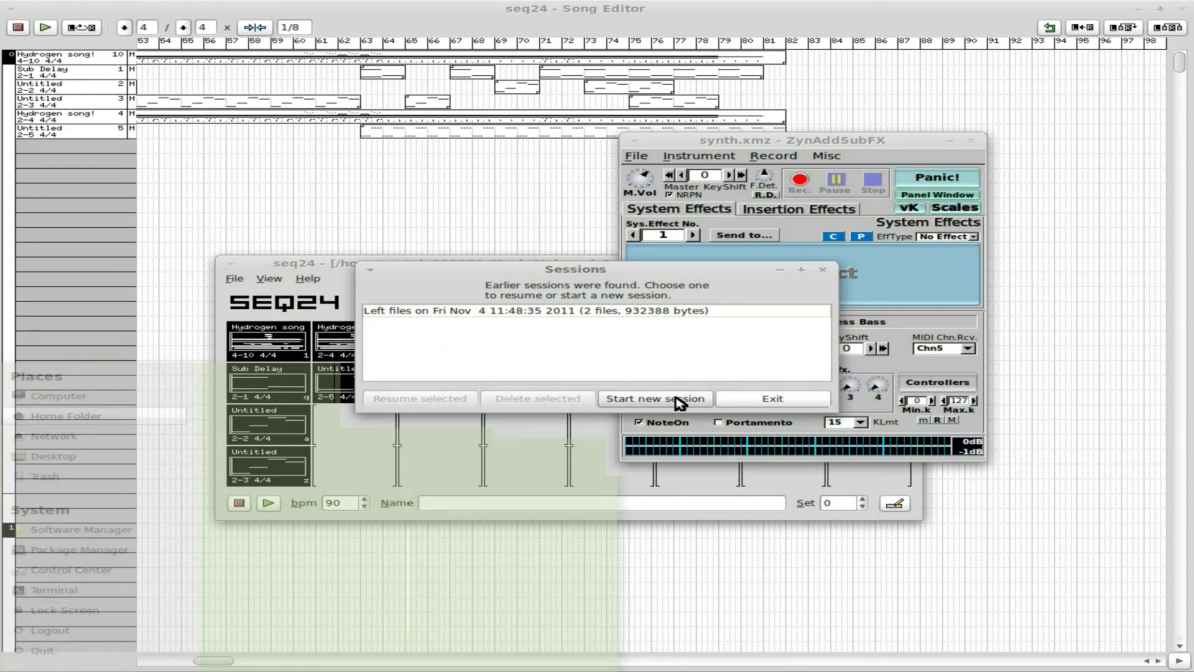
{"action": "left_click", "coordinate": [643, 403]}
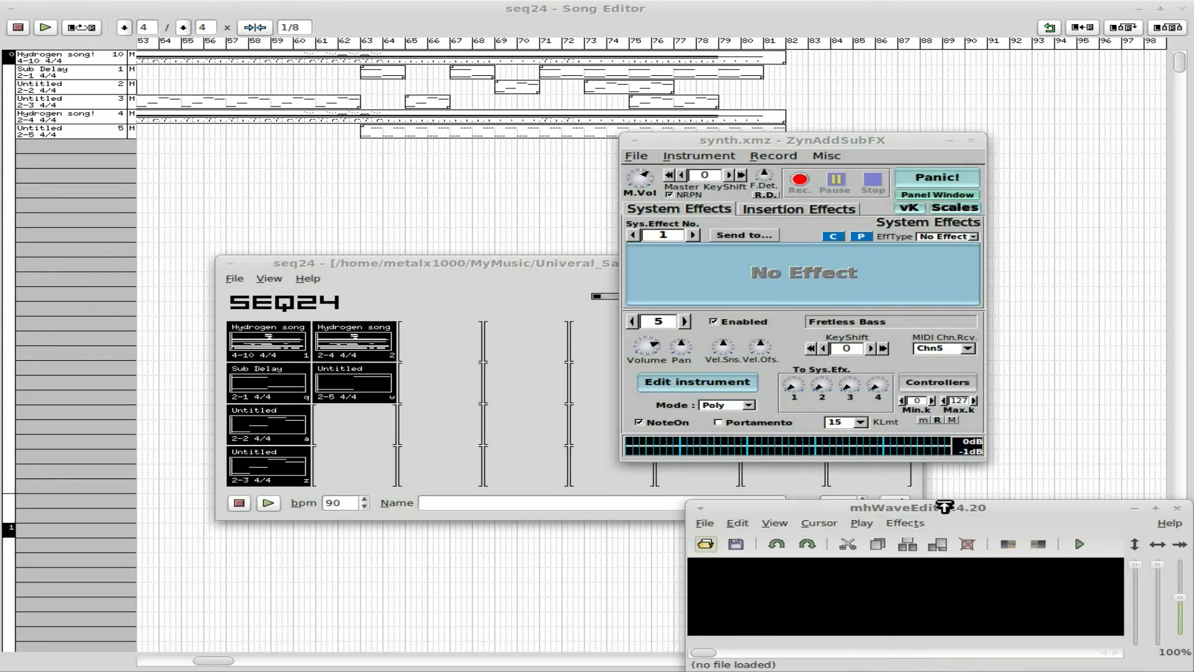
In Patchage, rearrange the graph and disconnect system capture from mhwe's inputs
{"action": "key", "text": "alt+Tab"}
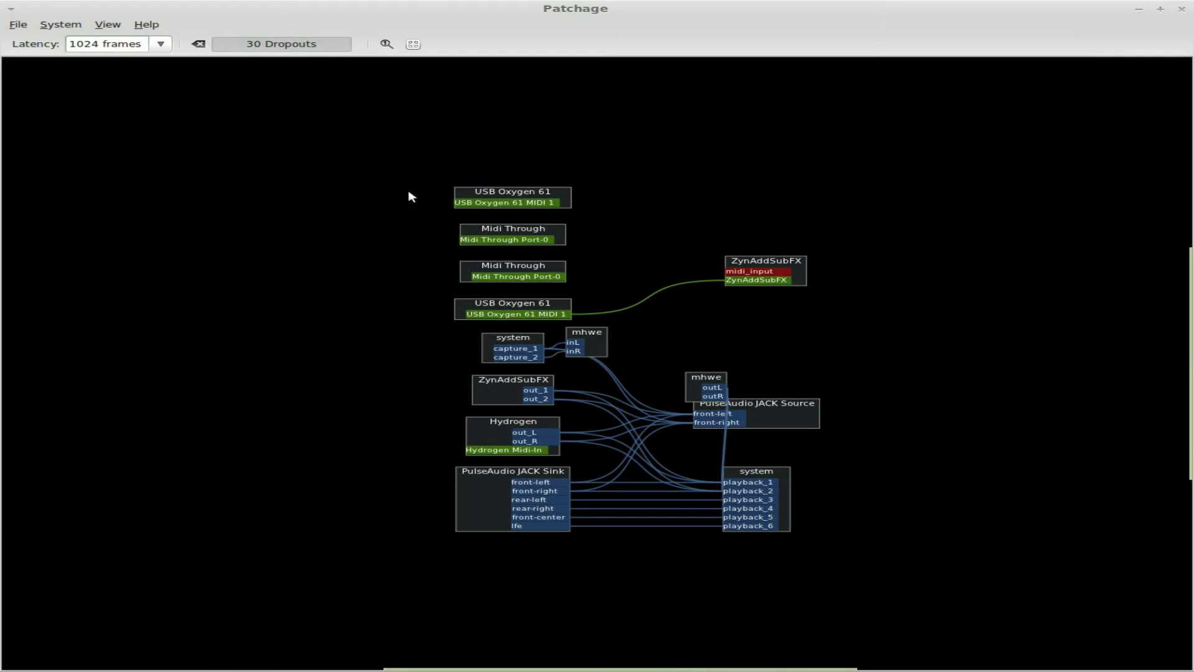
{"action": "key", "text": "ctrl+g"}
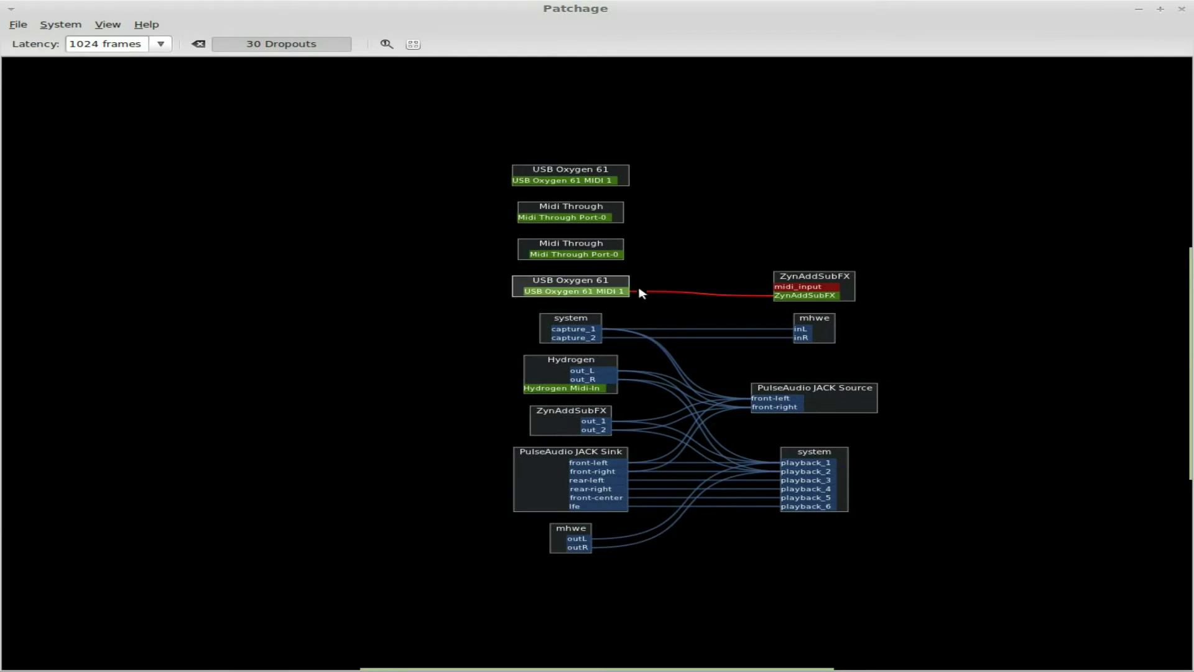
{"action": "left_click_drag", "start_coordinate": [816, 327], "coordinate": [857, 340]}
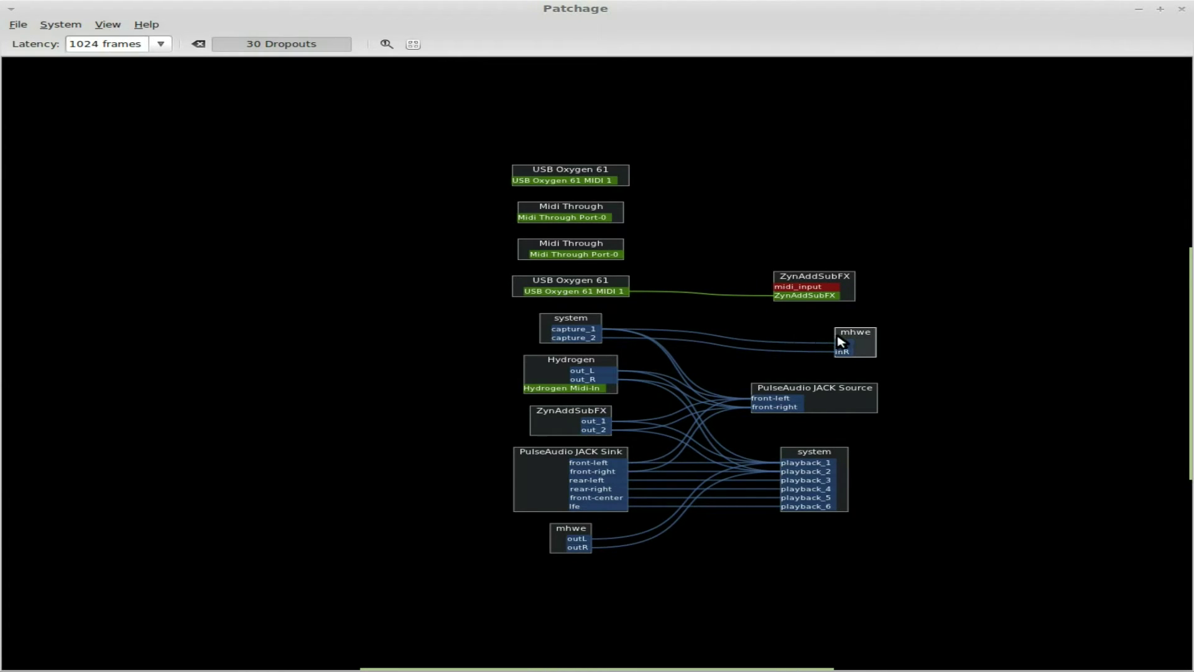
{"action": "double_click", "coordinate": [844, 352]}
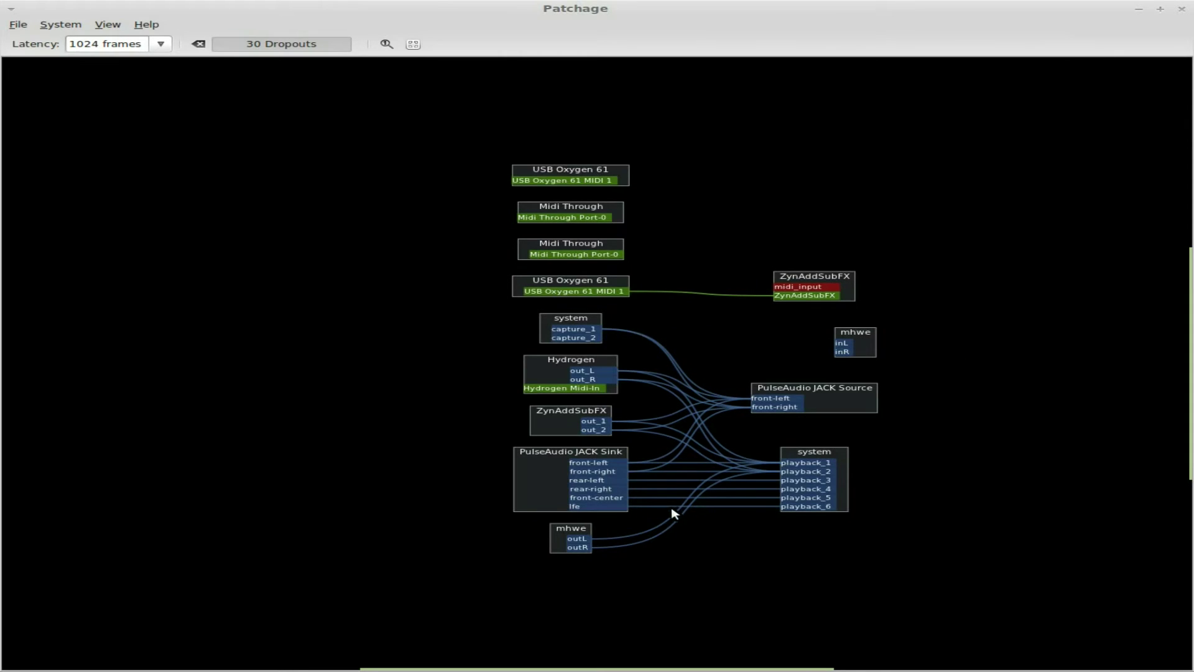
Wire ZynAddSubFX out_1/out_2 and Hydrogen out_L/out_R to mhwe inL/inR
{"action": "left_click_drag", "start_coordinate": [608, 422], "coordinate": [843, 343]}
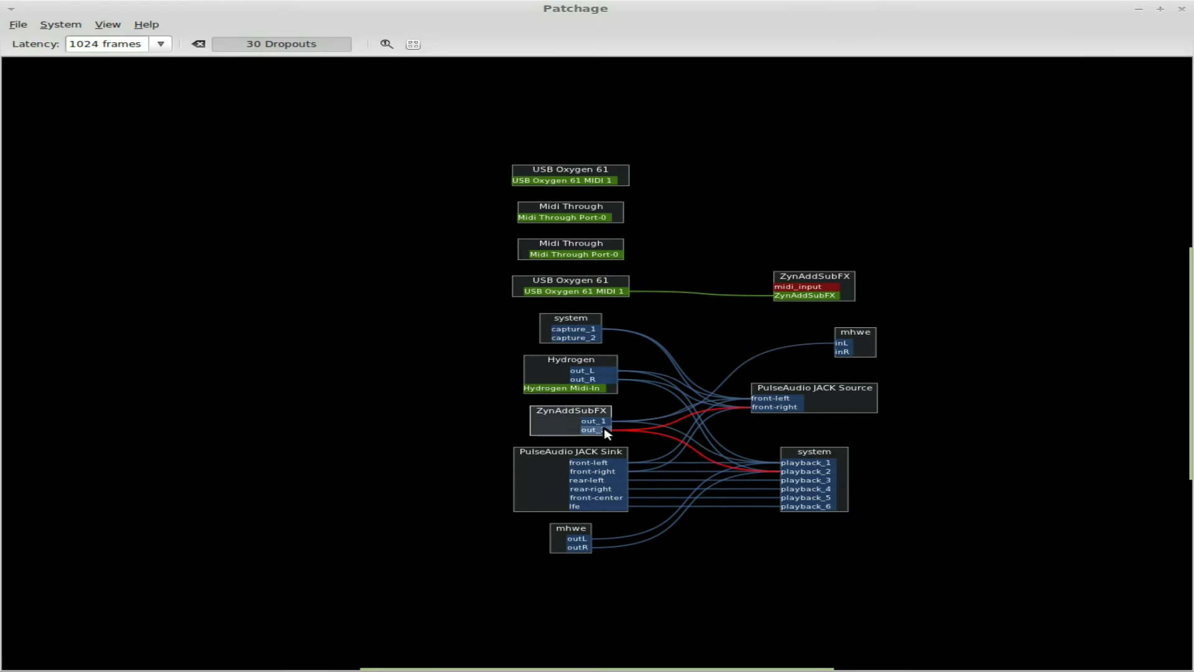
{"action": "left_click_drag", "start_coordinate": [606, 430], "coordinate": [843, 348]}
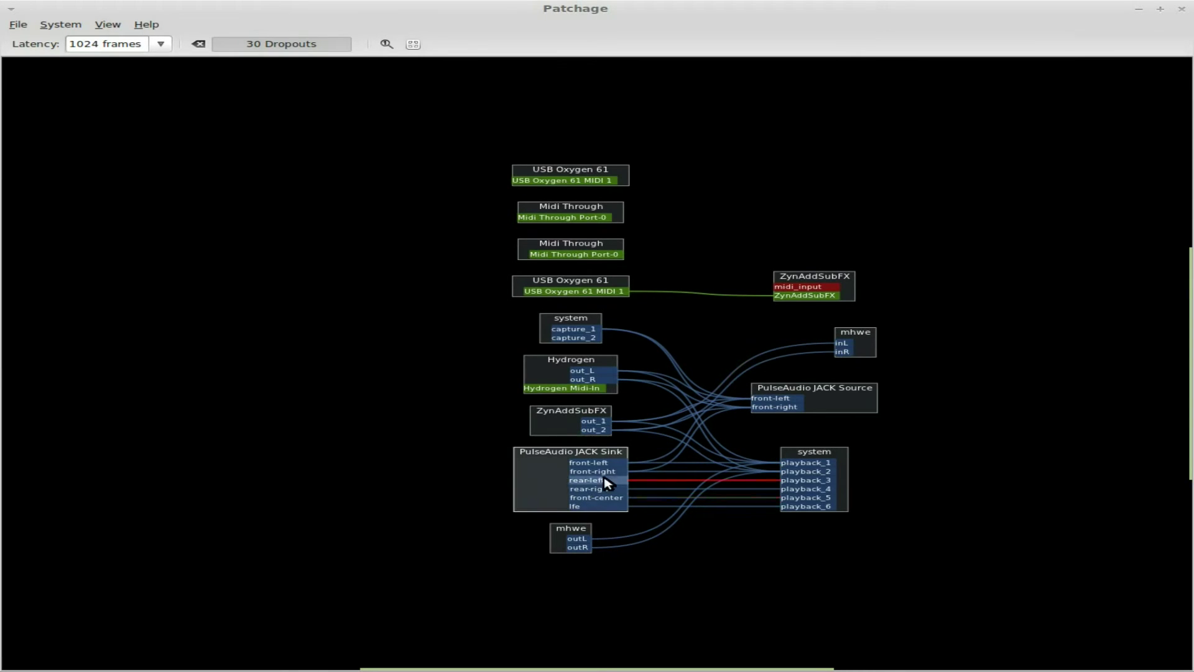
{"action": "left_click_drag", "start_coordinate": [603, 371], "coordinate": [842, 343]}
{"action": "left_click_drag", "start_coordinate": [614, 382], "coordinate": [843, 351]}
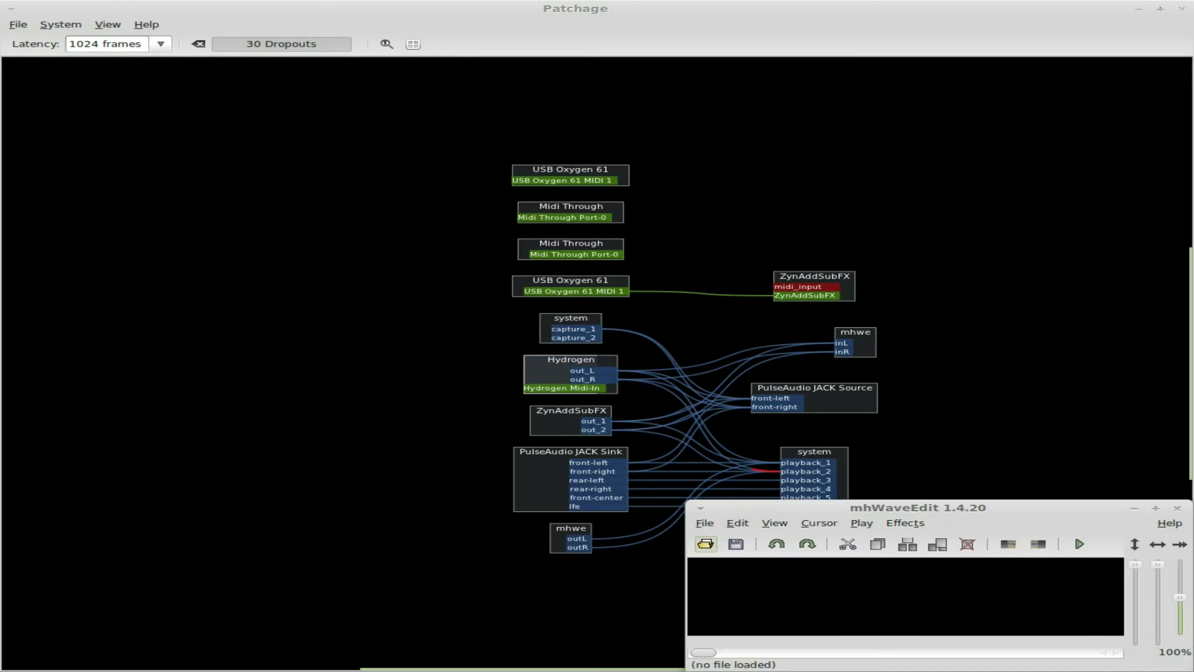
Maximize mhWaveEdit and bring up its Record dialog set to Stereo float 48000 Hz
{"action": "double_click", "coordinate": [898, 510]}
{"action": "left_click", "coordinate": [600, 46]}
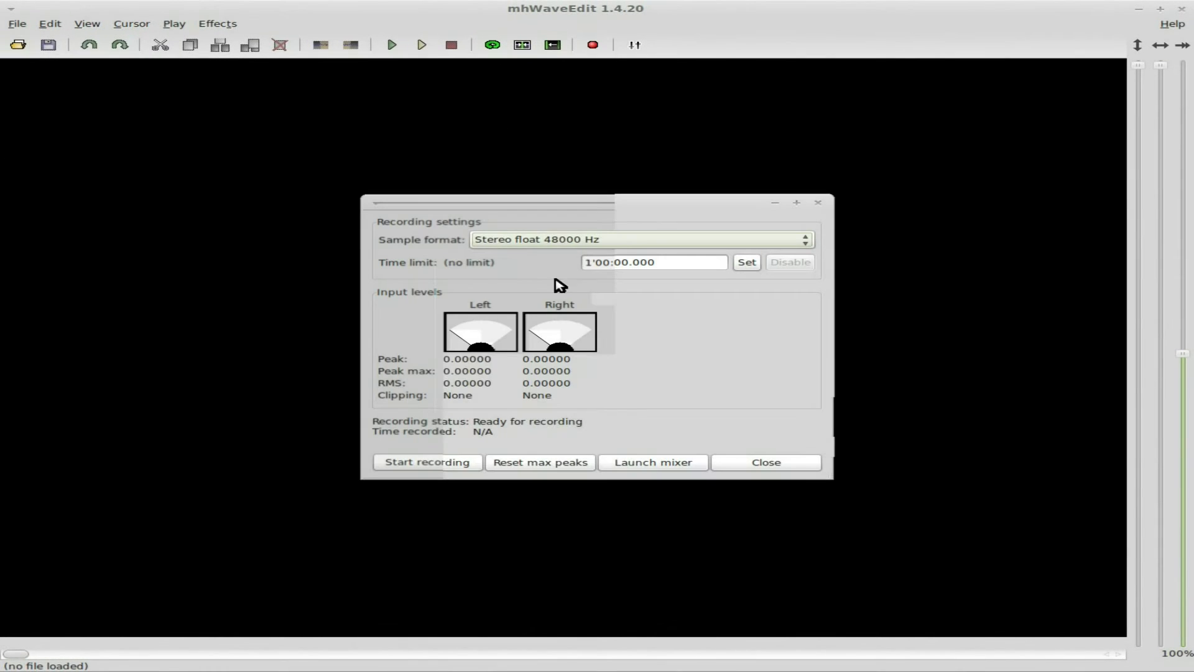
{"action": "left_click", "coordinate": [427, 463]}
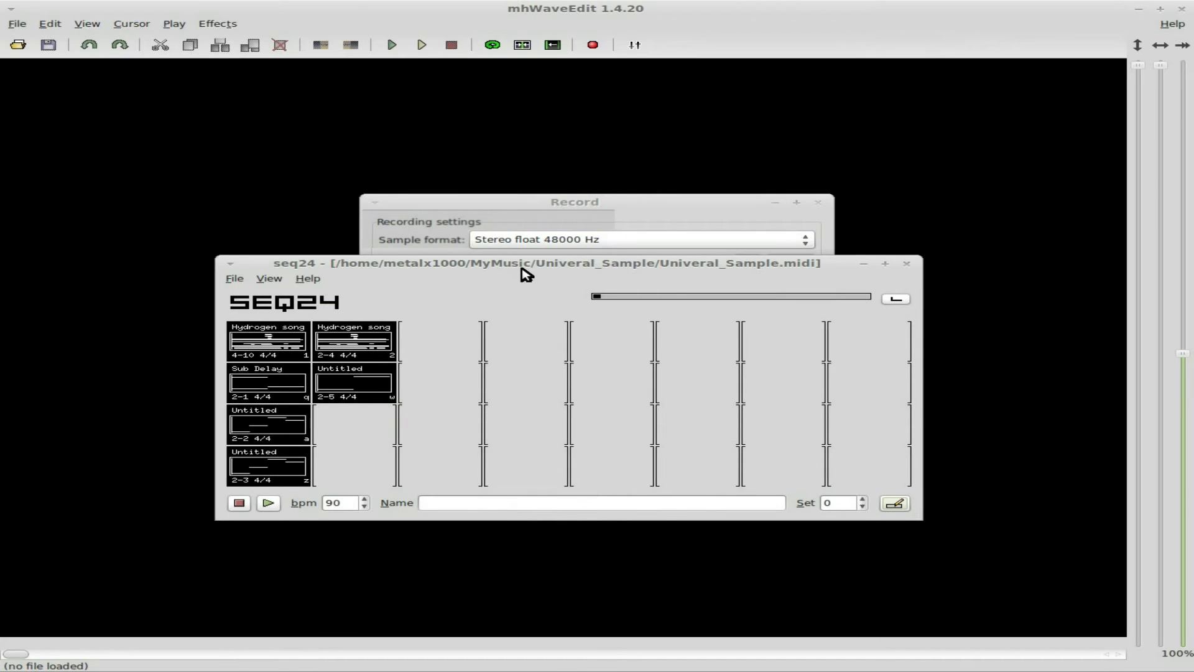
{"action": "left_click_drag", "start_coordinate": [525, 273], "coordinate": [573, 93]}
{"action": "left_click", "coordinate": [722, 429]}
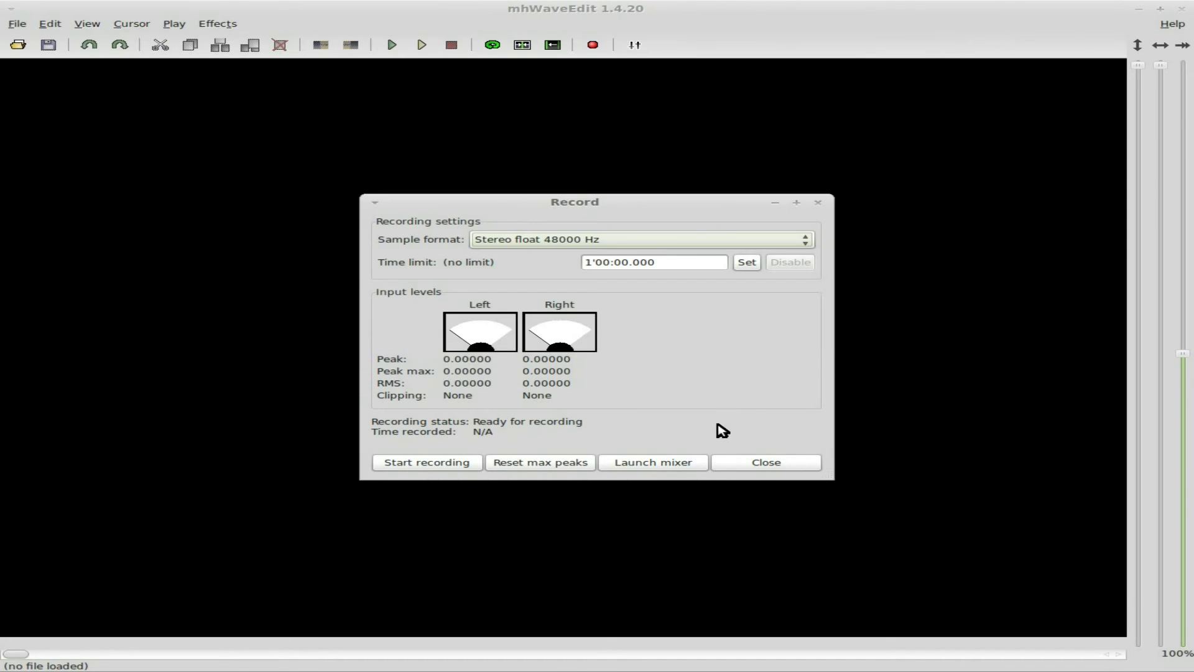
Start recording in mhWaveEdit, play the arranged song from seq24's Song Editor, and return to monitor levels
{"action": "left_click", "coordinate": [423, 464]}
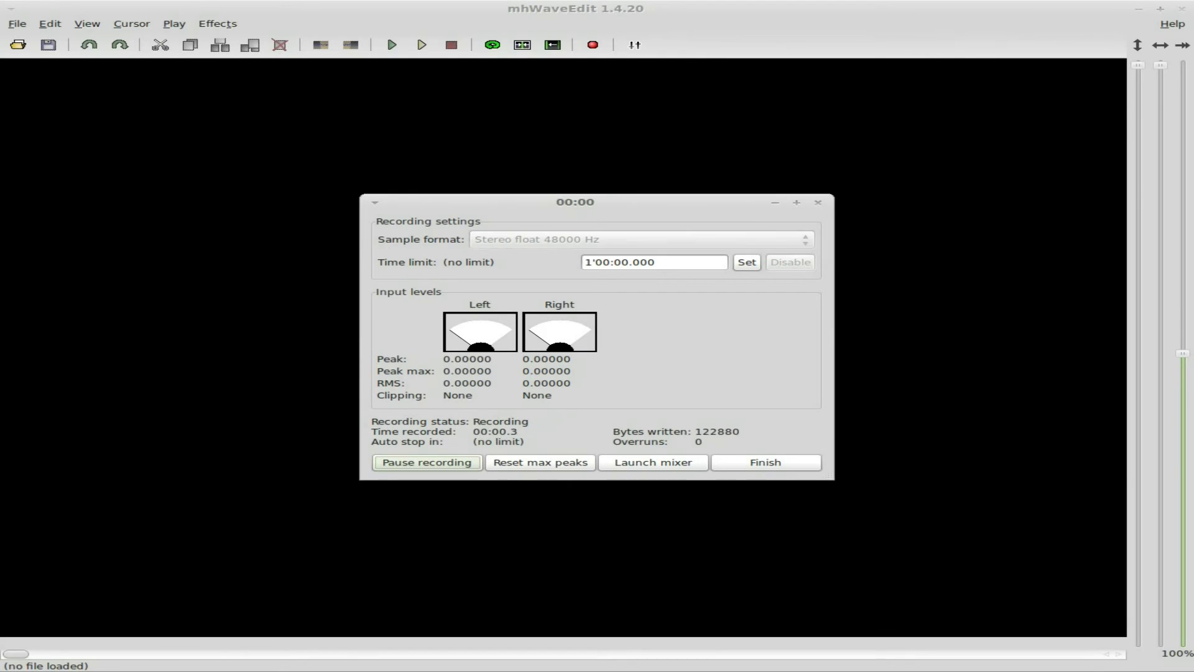
{"action": "key", "text": "alt+Tab"}
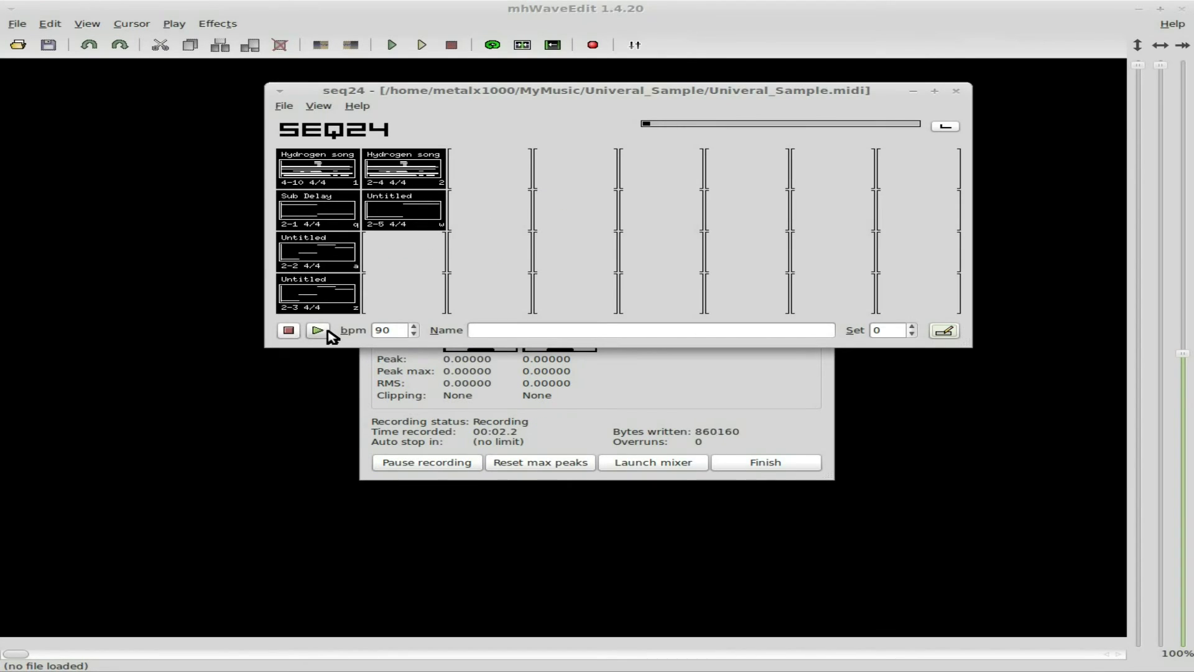
{"action": "left_click", "coordinate": [942, 331]}
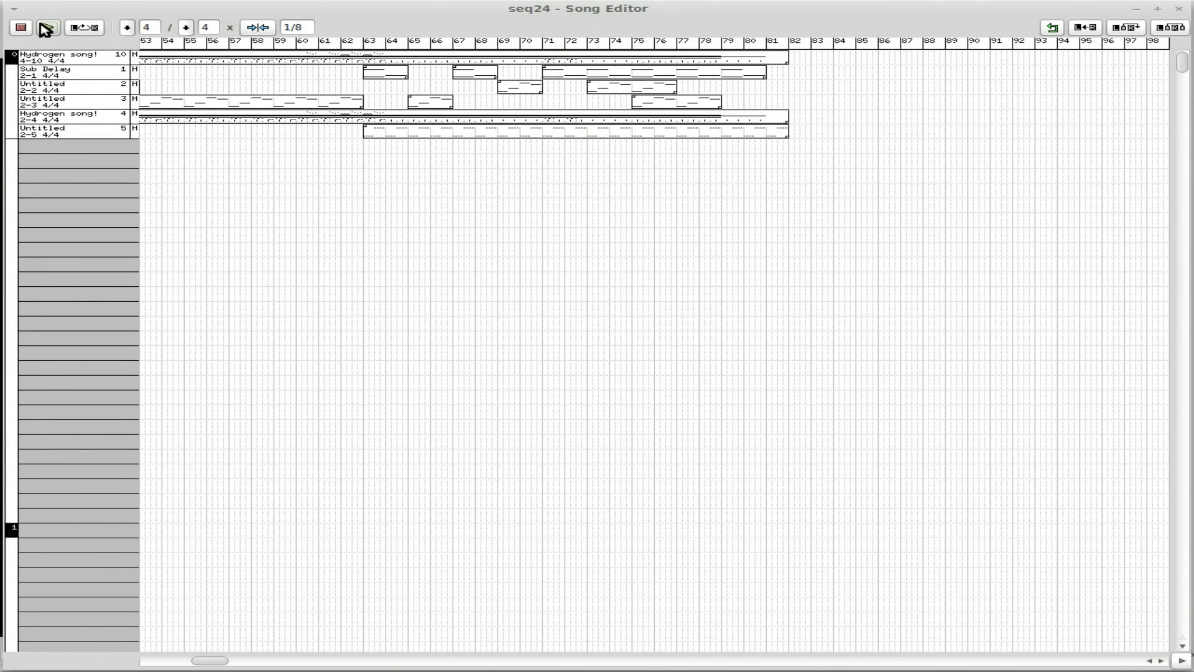
{"action": "left_click", "coordinate": [46, 29]}
{"action": "key", "text": "alt+Tab"}
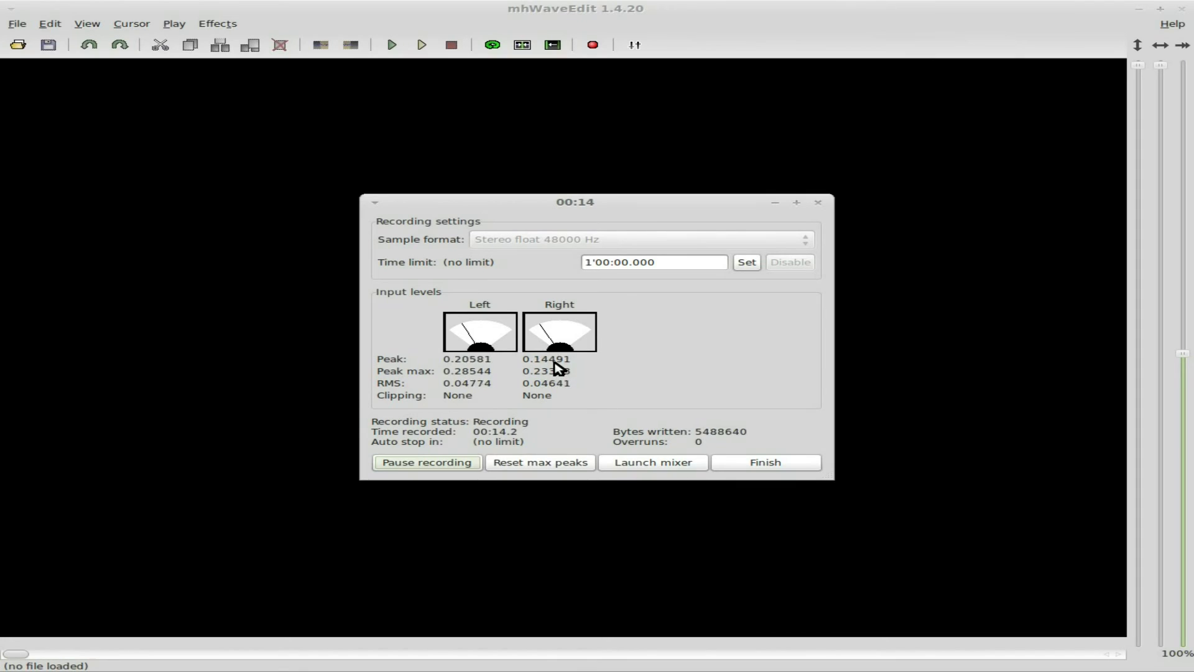